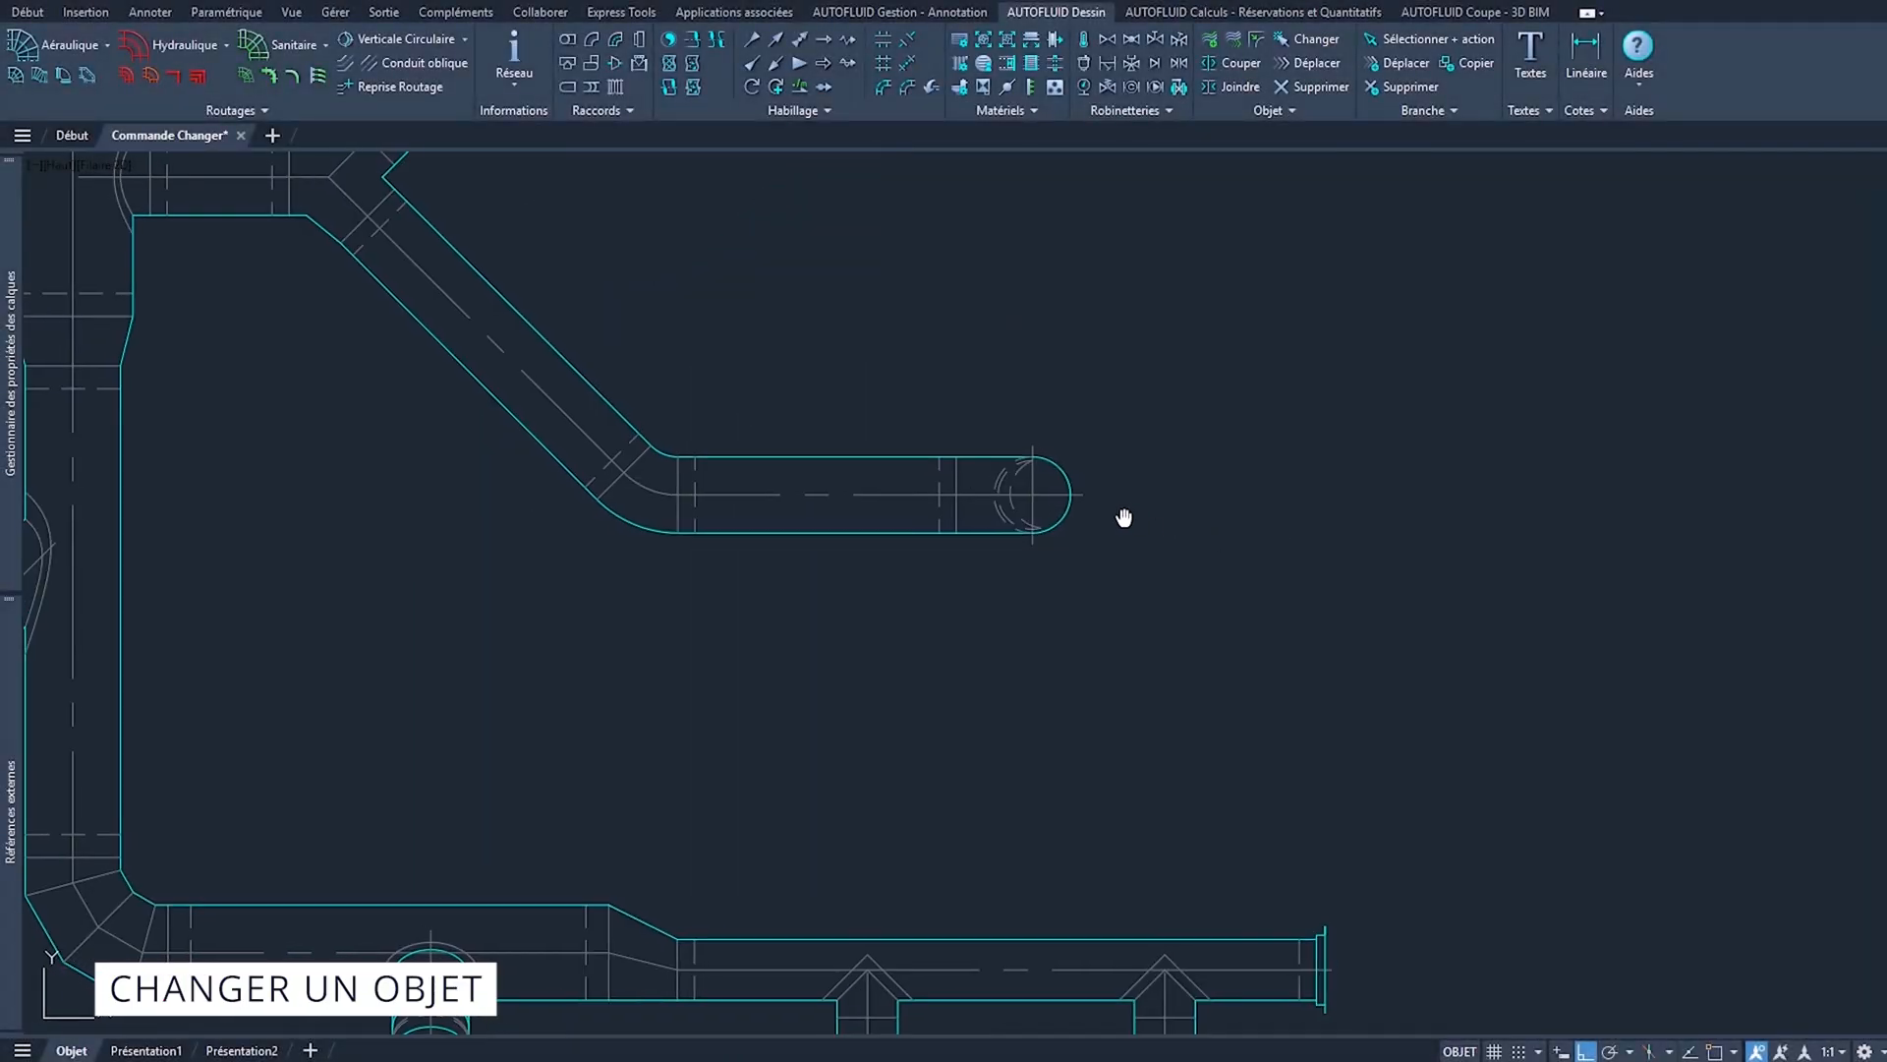
# Step: Change the elbow ending the right-hand branch duct to the upward type (Vers le haut)
pyautogui.moveTo(1124, 518); pyautogui.dragTo(1365, 569, button='middle')
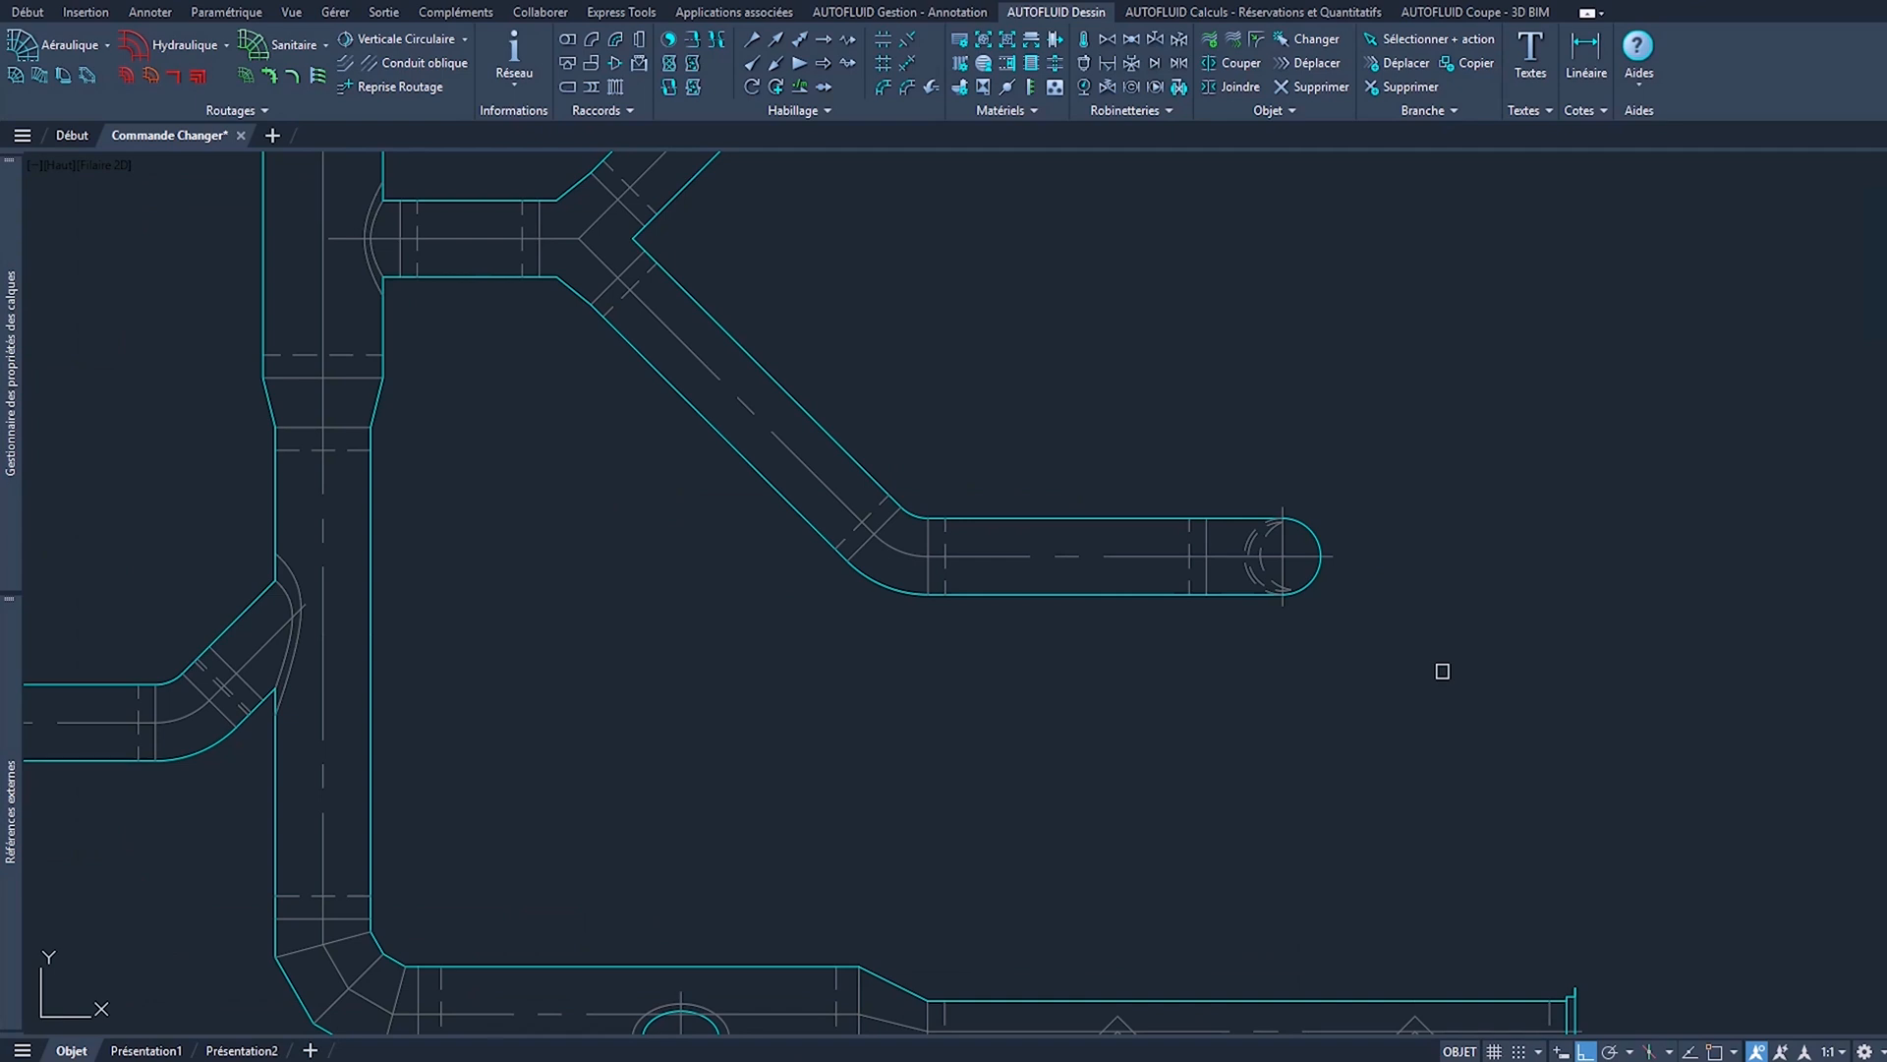
pyautogui.click(1311, 580)
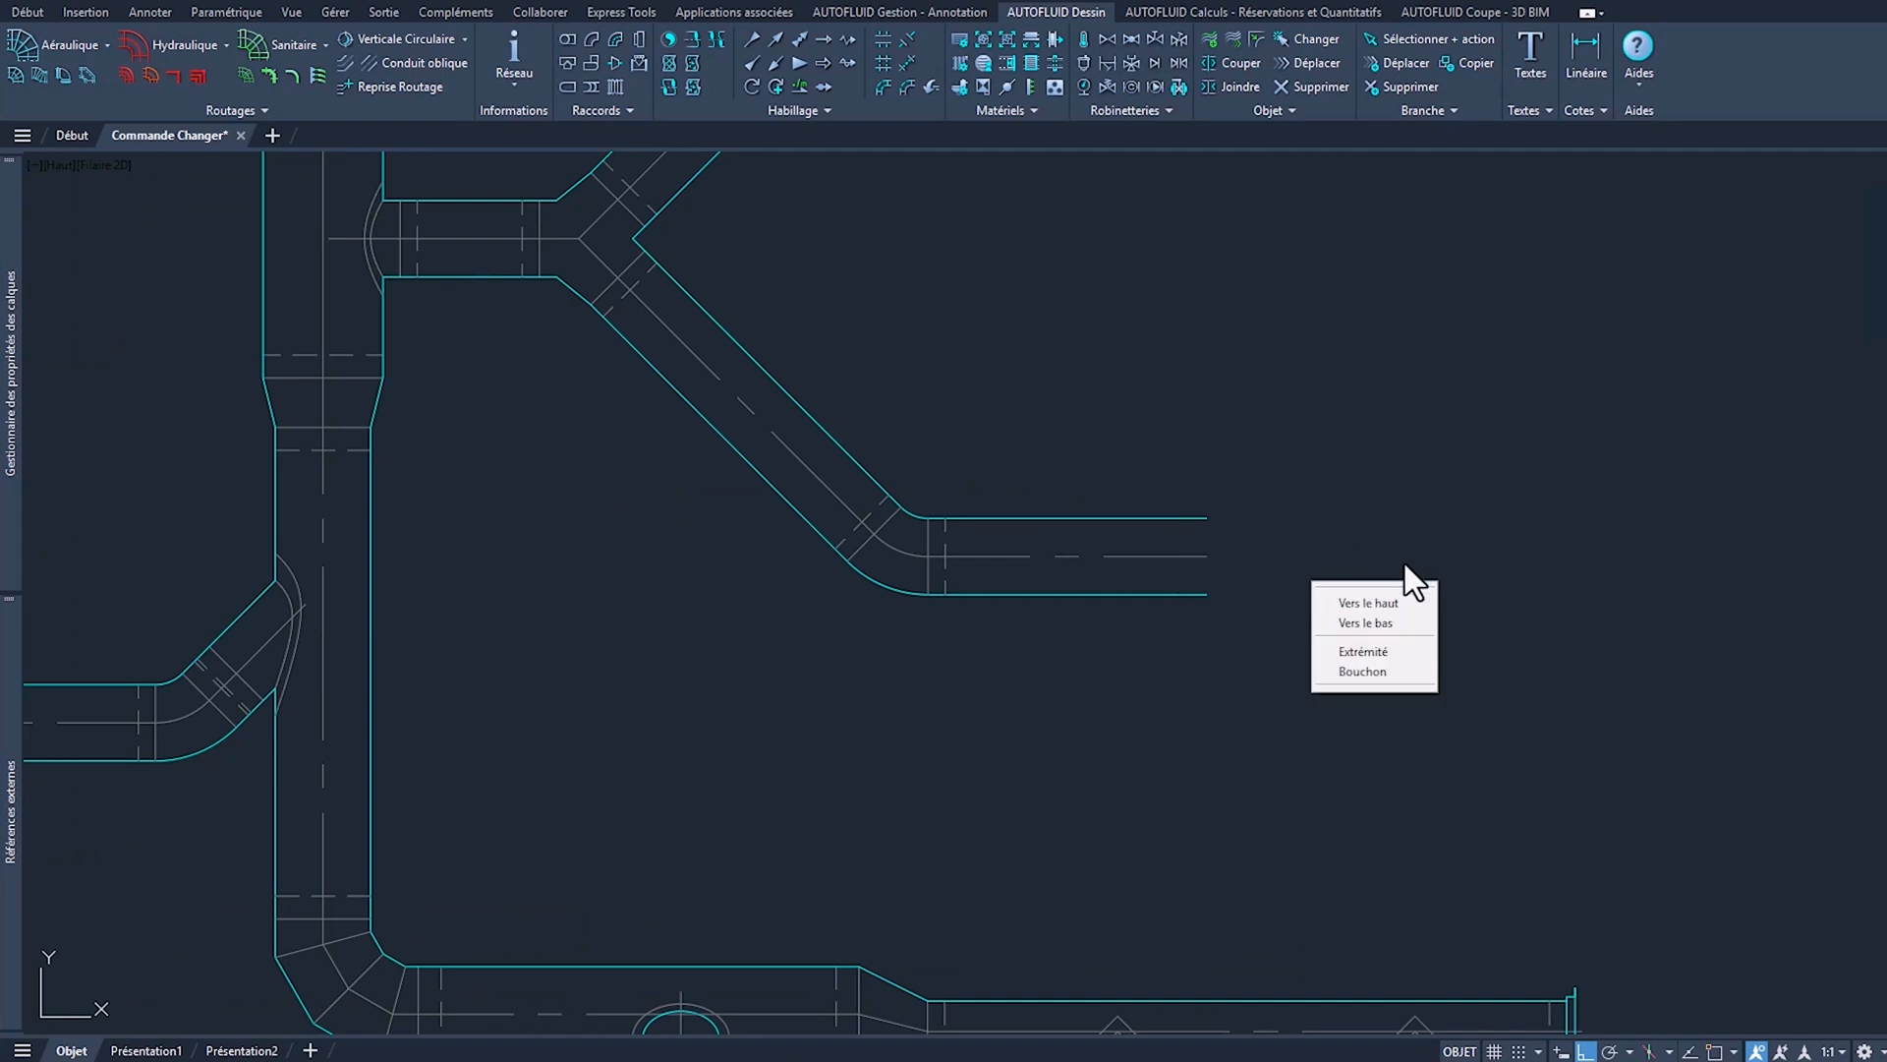
pyautogui.click(1386, 603)
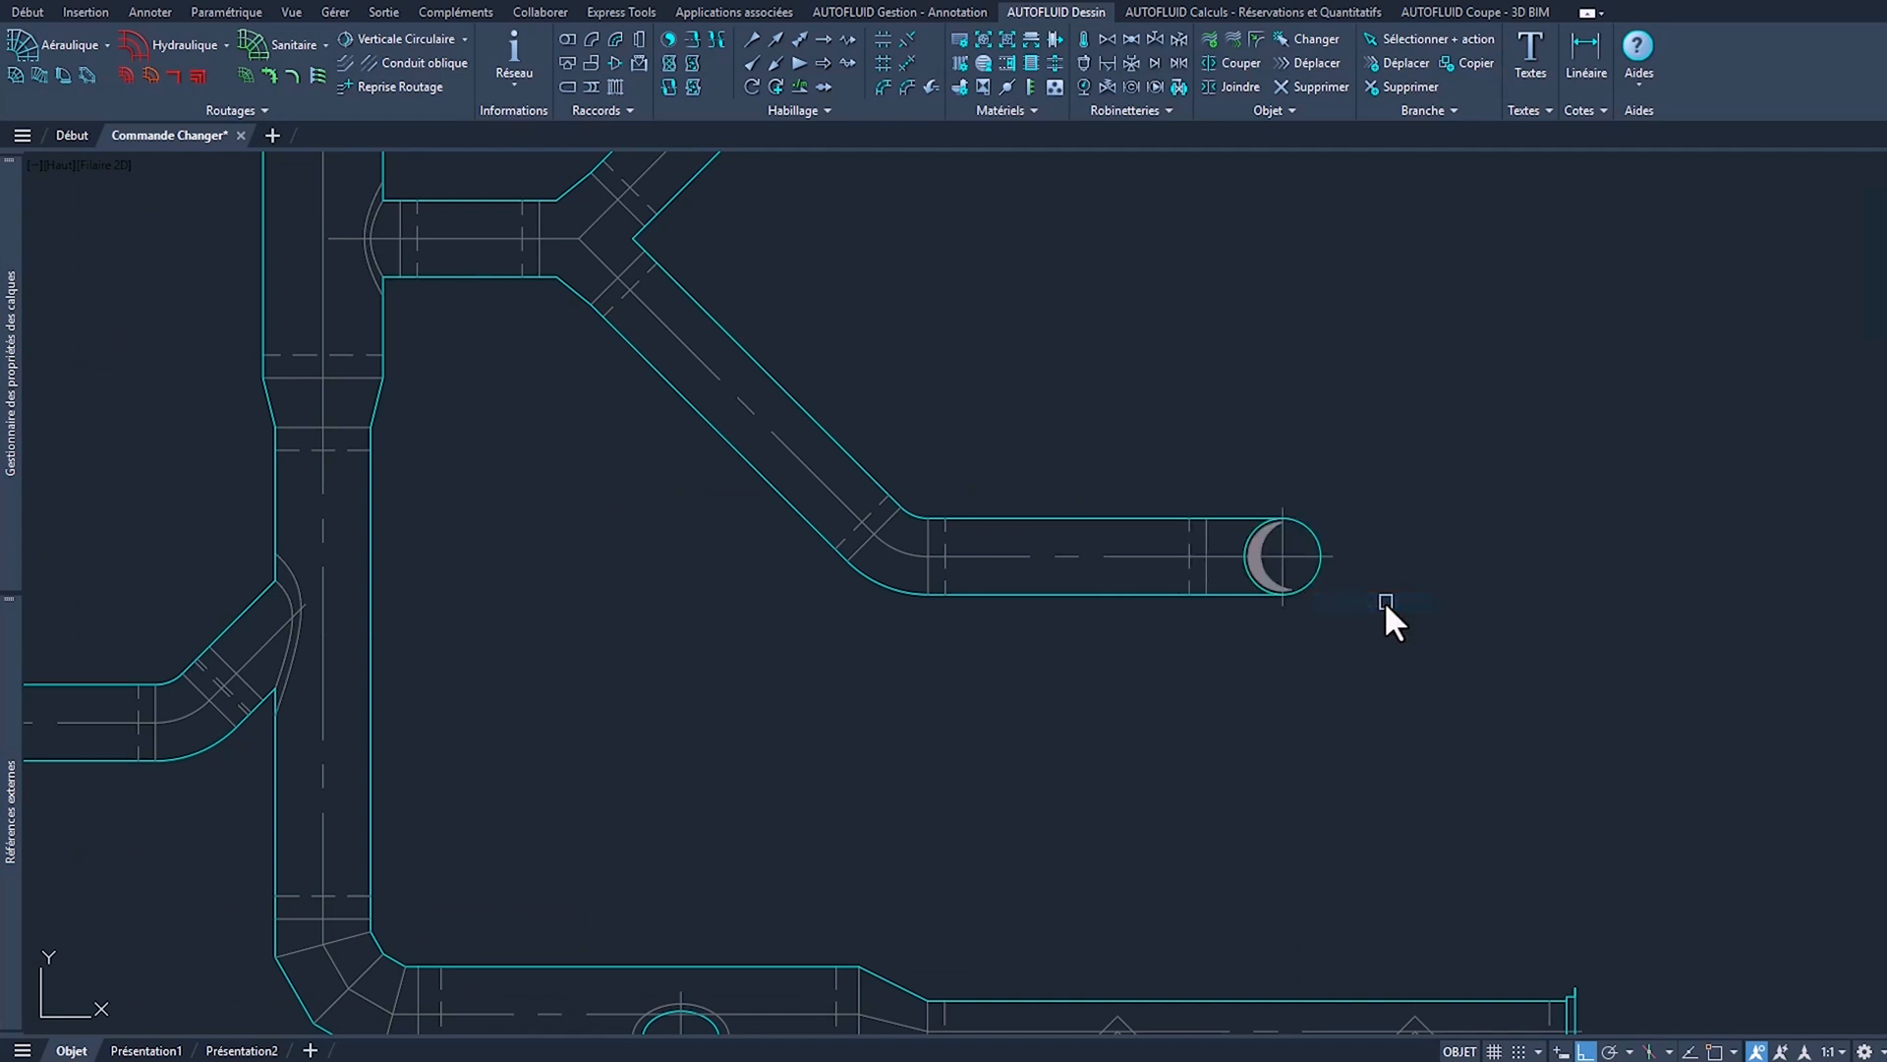
# Step: Try the Extrémité and Bouchon endings on the right-hand branch duct, returning it to Vers le haut
pyautogui.click(1315, 576)
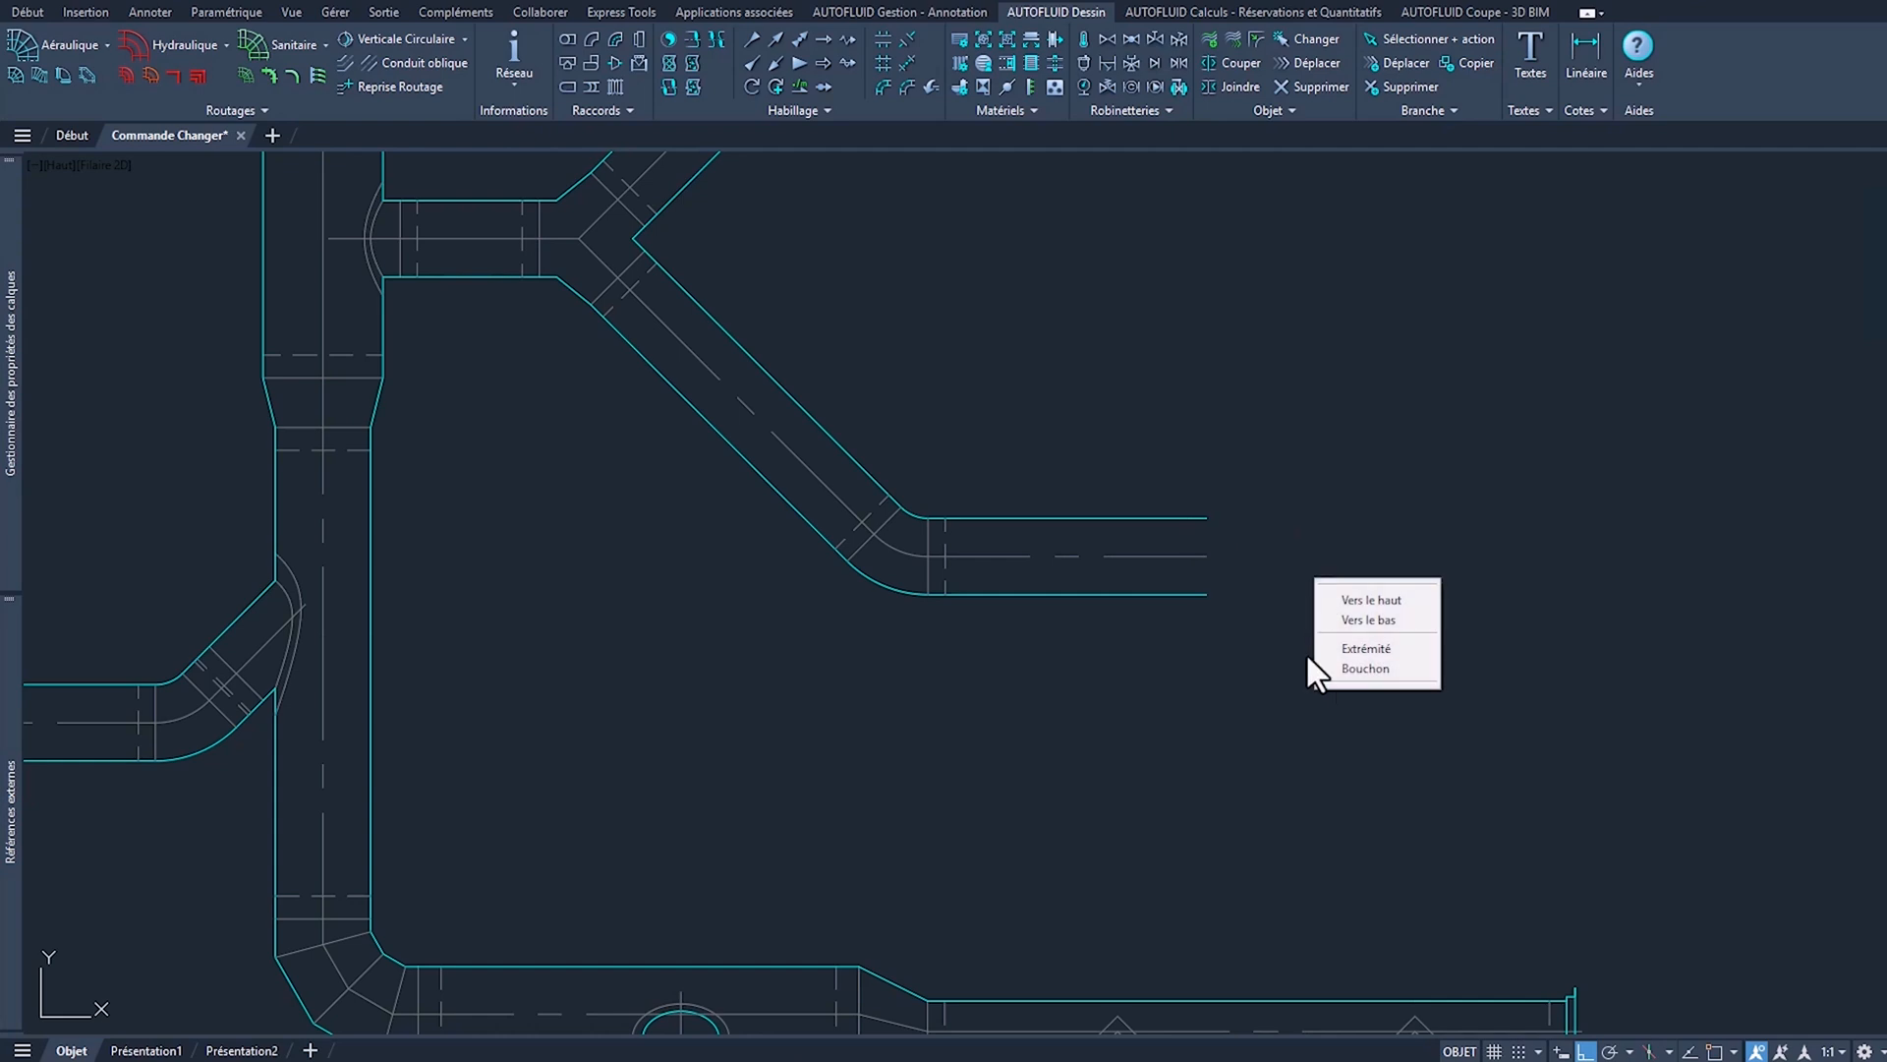
pyautogui.click(1359, 648)
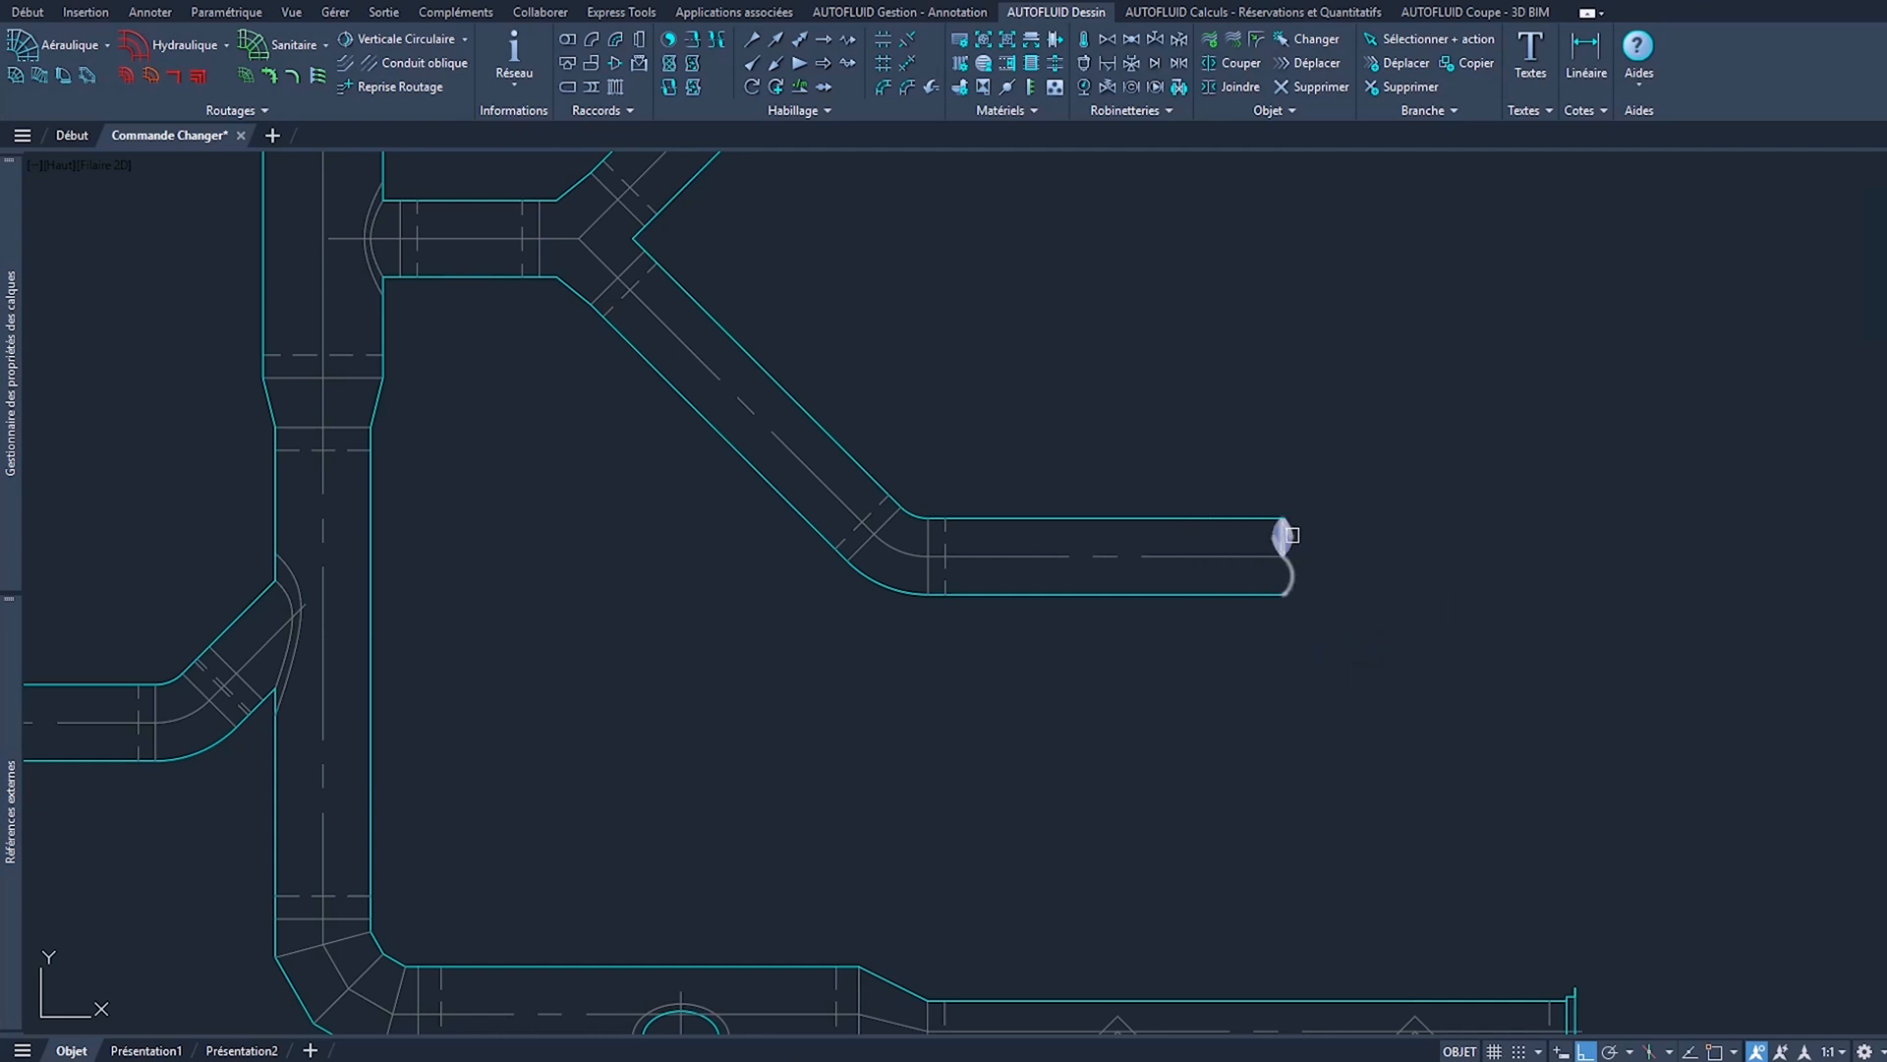
pyautogui.click(1285, 536)
pyautogui.click(1352, 627)
pyautogui.click(1285, 542)
pyautogui.click(1366, 560)
# Step: Change the segmented elbow between the main vertical duct and the lower horizontal duct with the Descendre / Monter option
pyautogui.scroll(-5, 1310, 706)
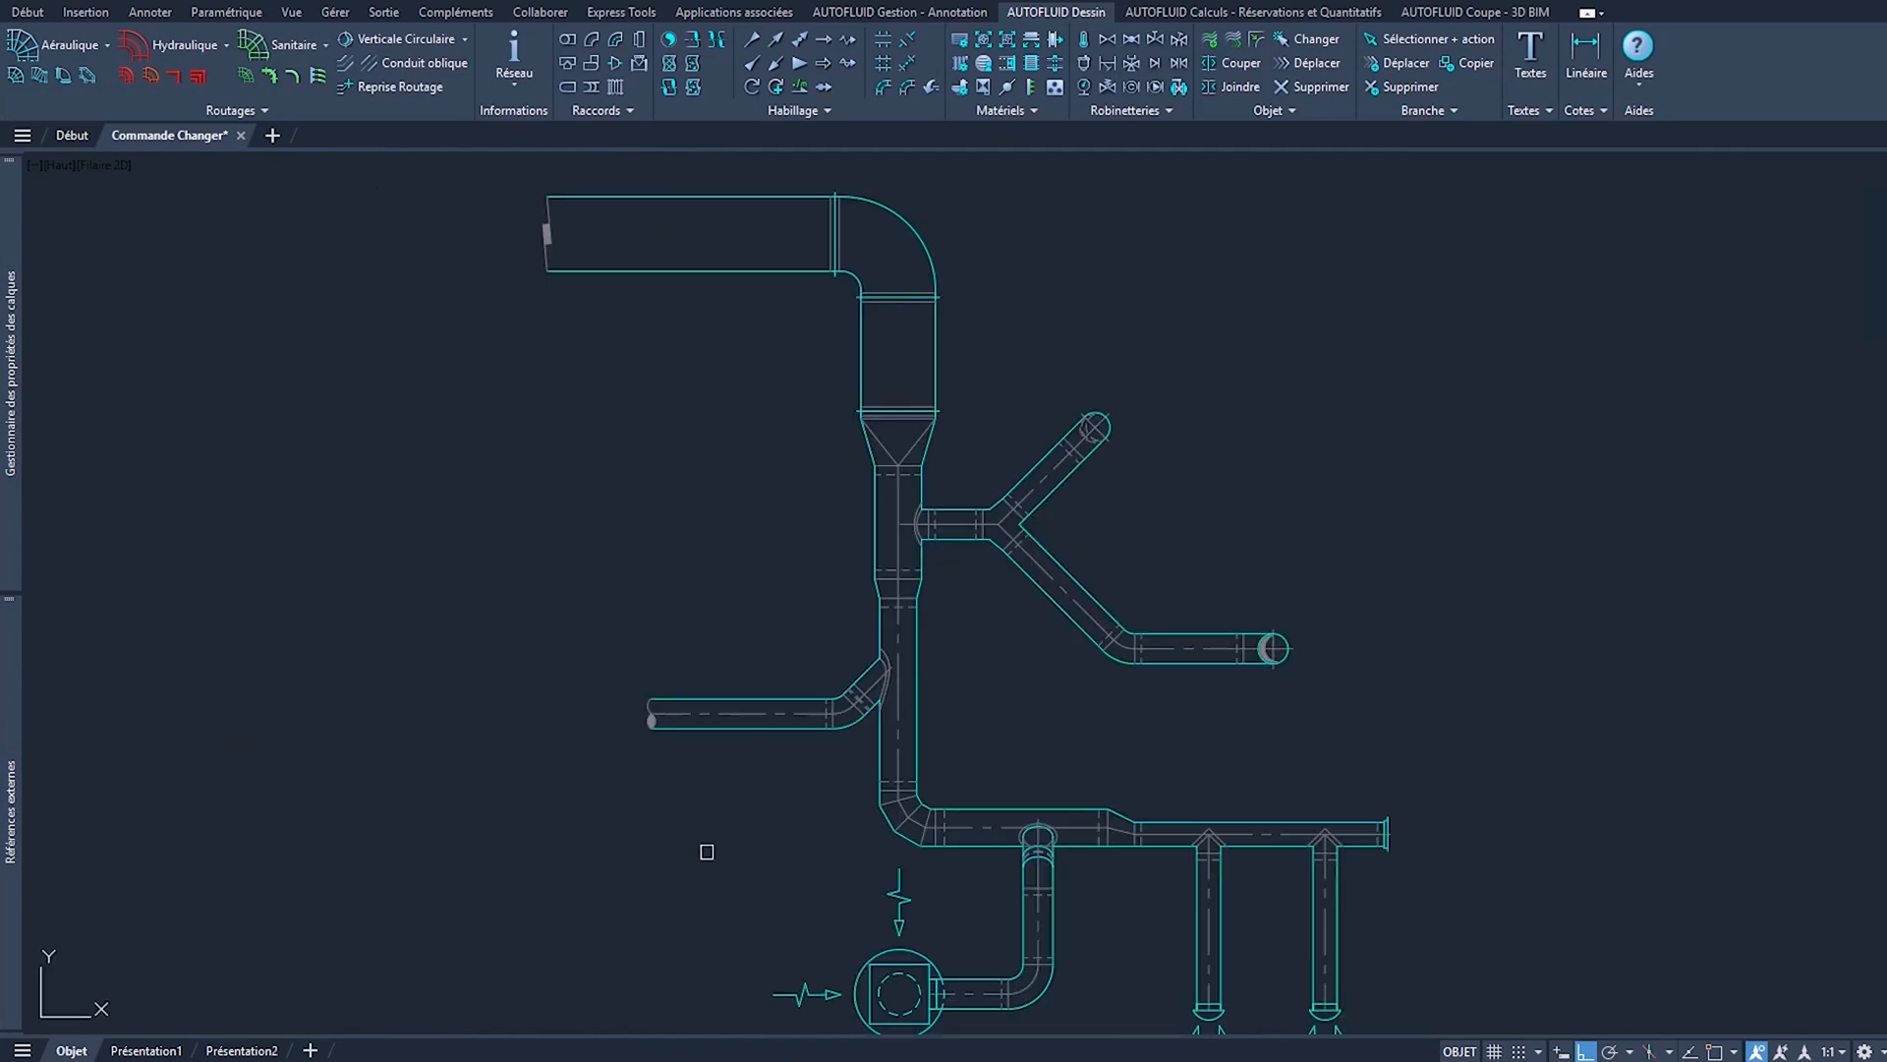
pyautogui.moveTo(704, 846); pyautogui.dragTo(973, 623, button='middle')
pyautogui.scroll(4, 1168, 601)
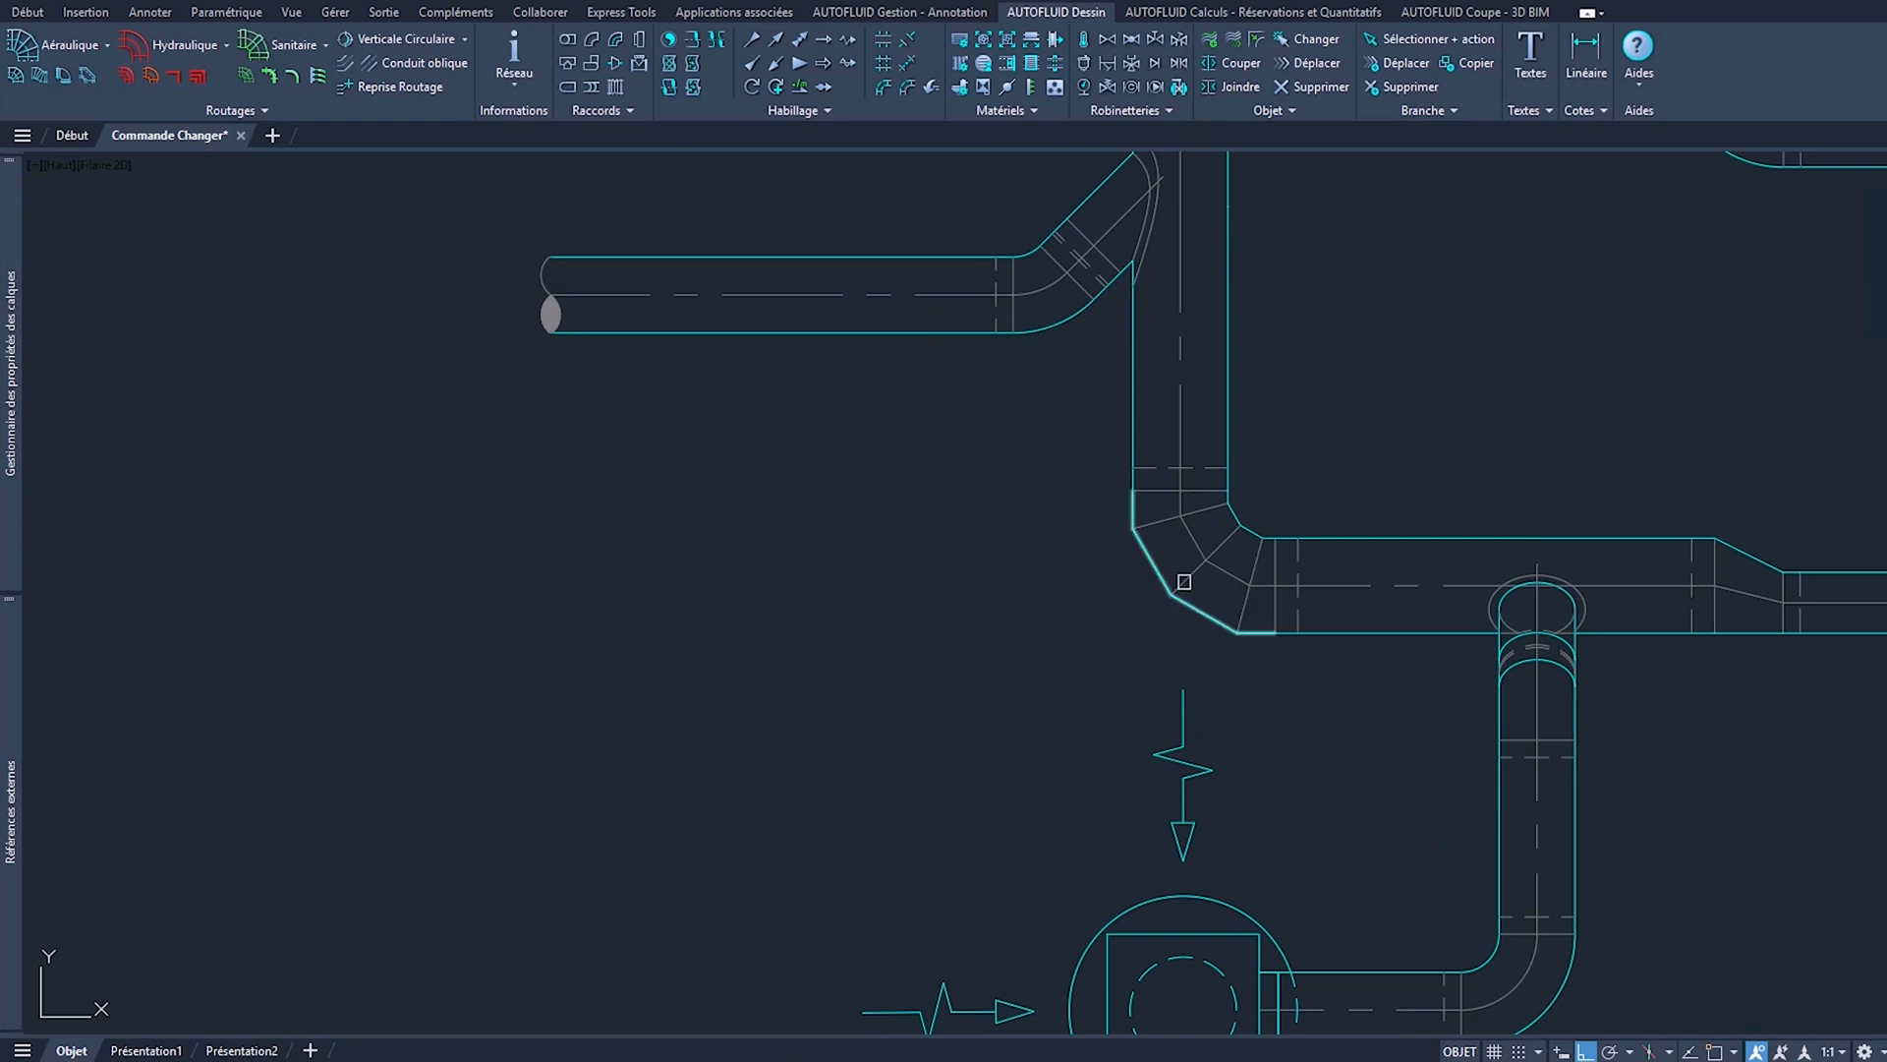
pyautogui.click(1143, 541)
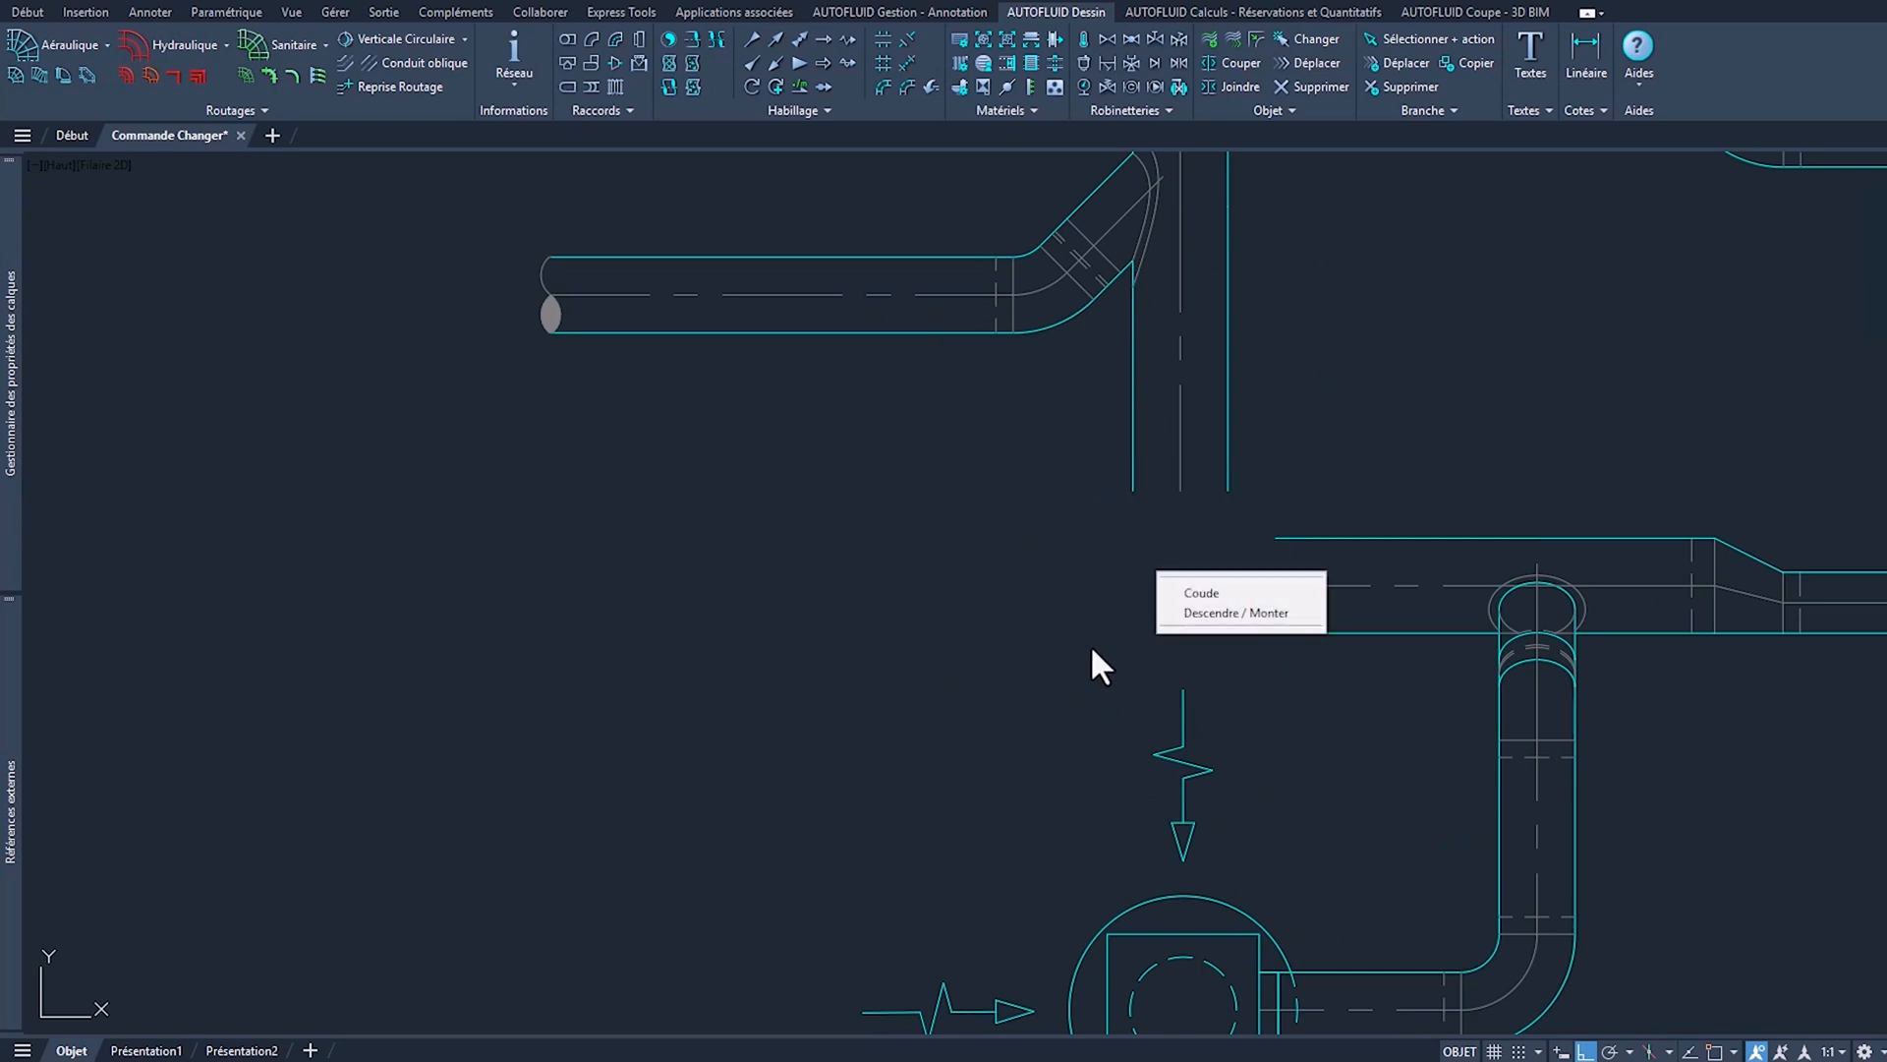
pyautogui.click(1233, 613)
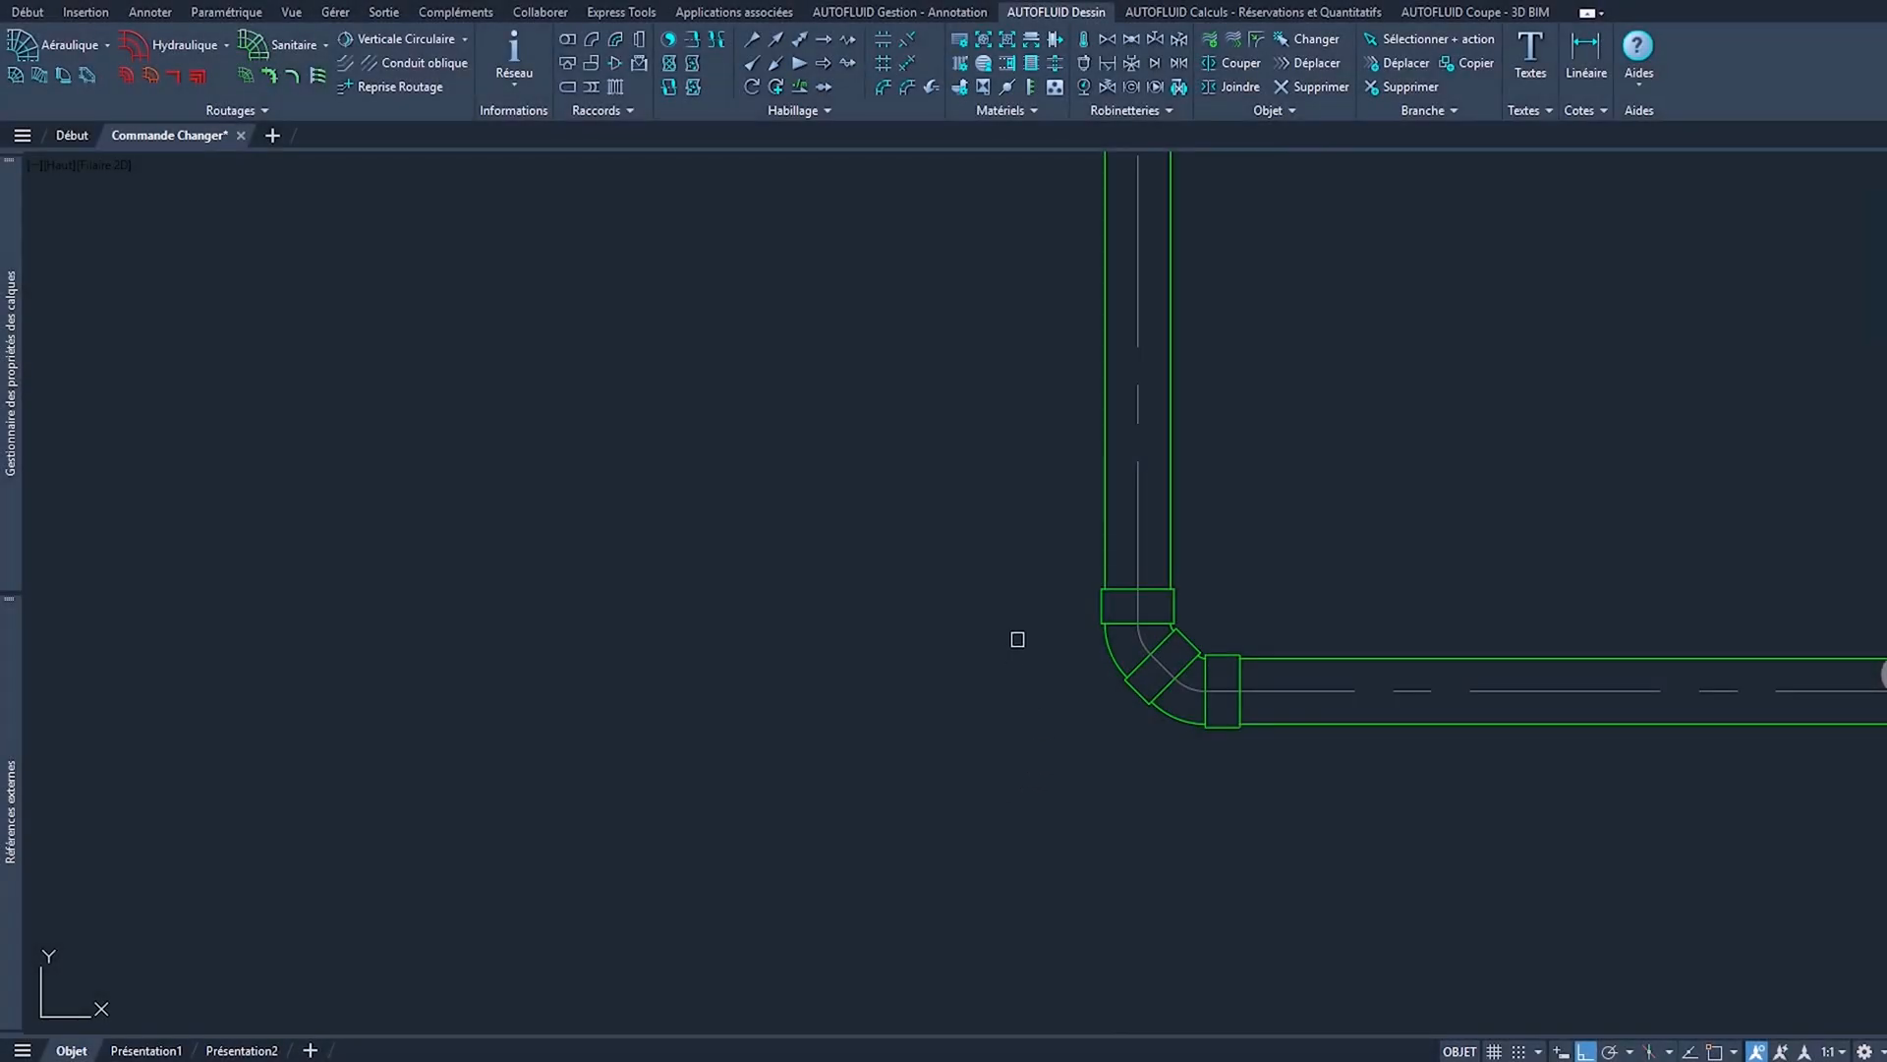
# Step: Change the corner bend of the green sanitary pipe to Tés 45° + tampon
pyautogui.click(1109, 644)
pyautogui.click(1203, 743)
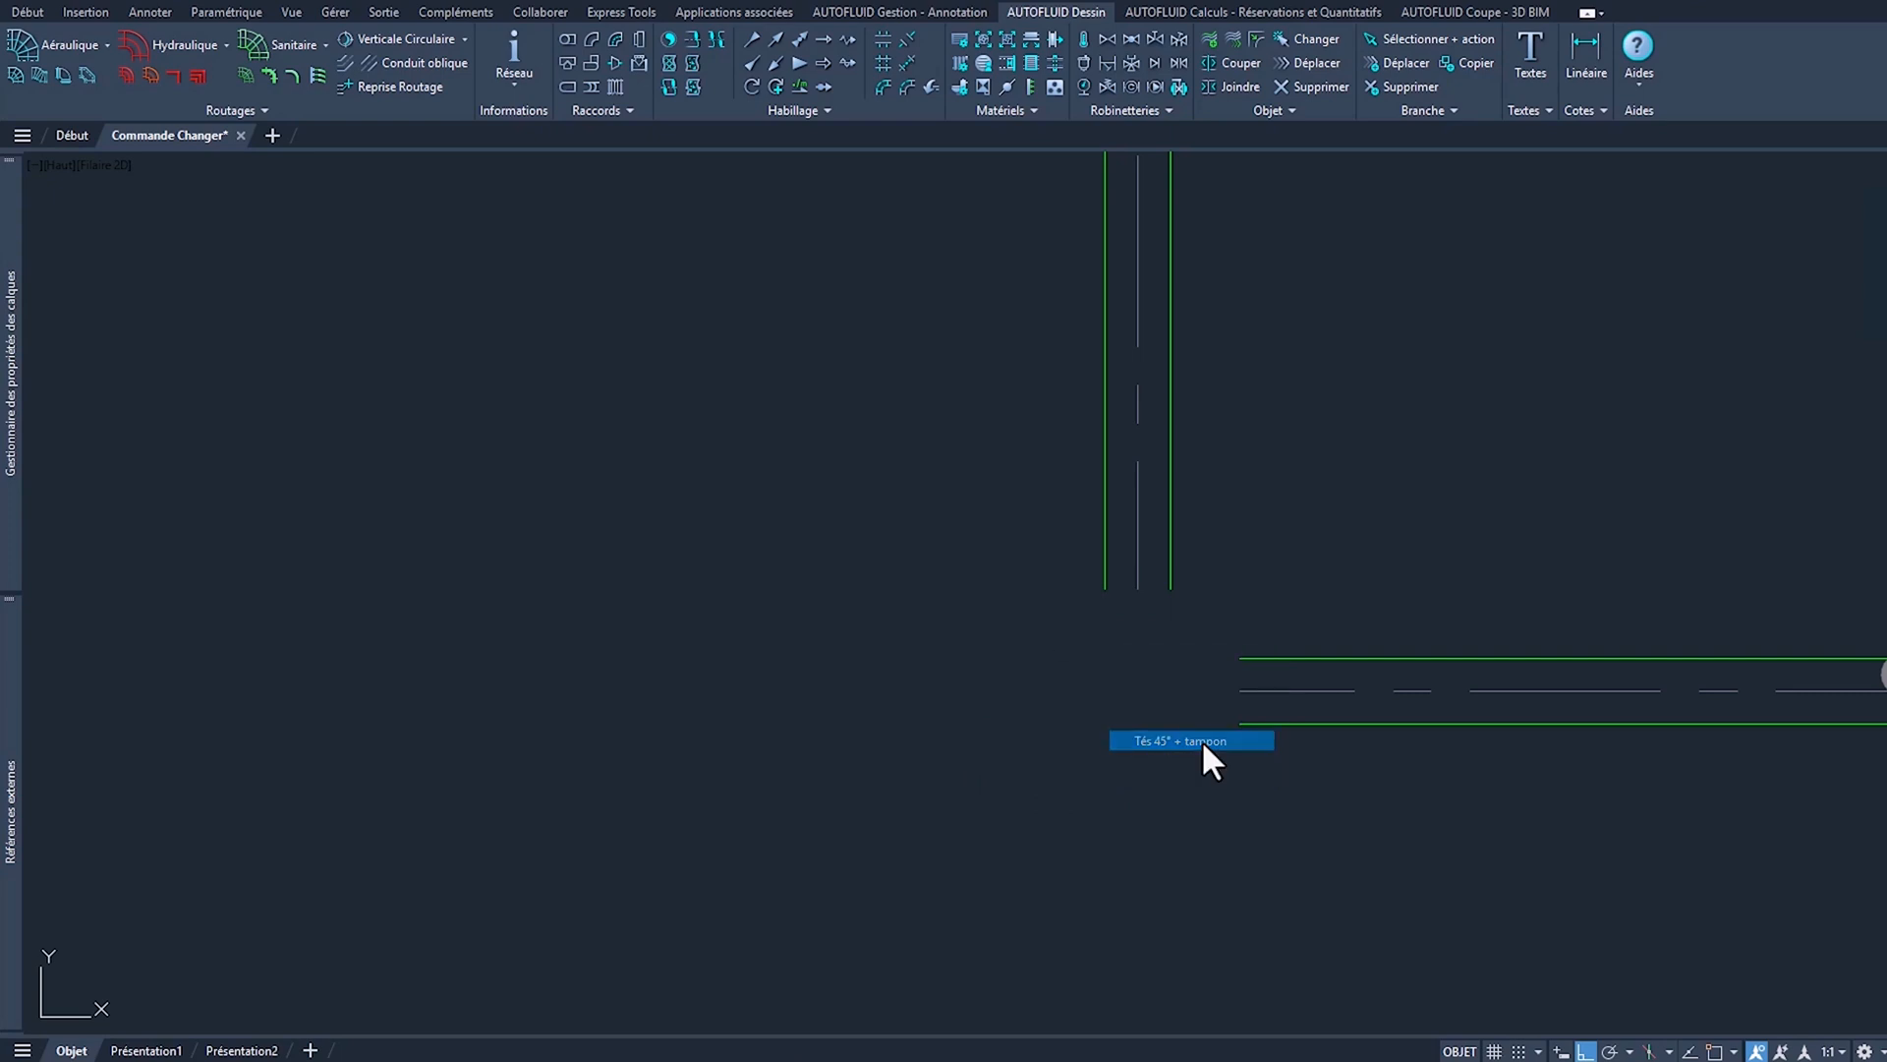
pyautogui.click(1108, 646)
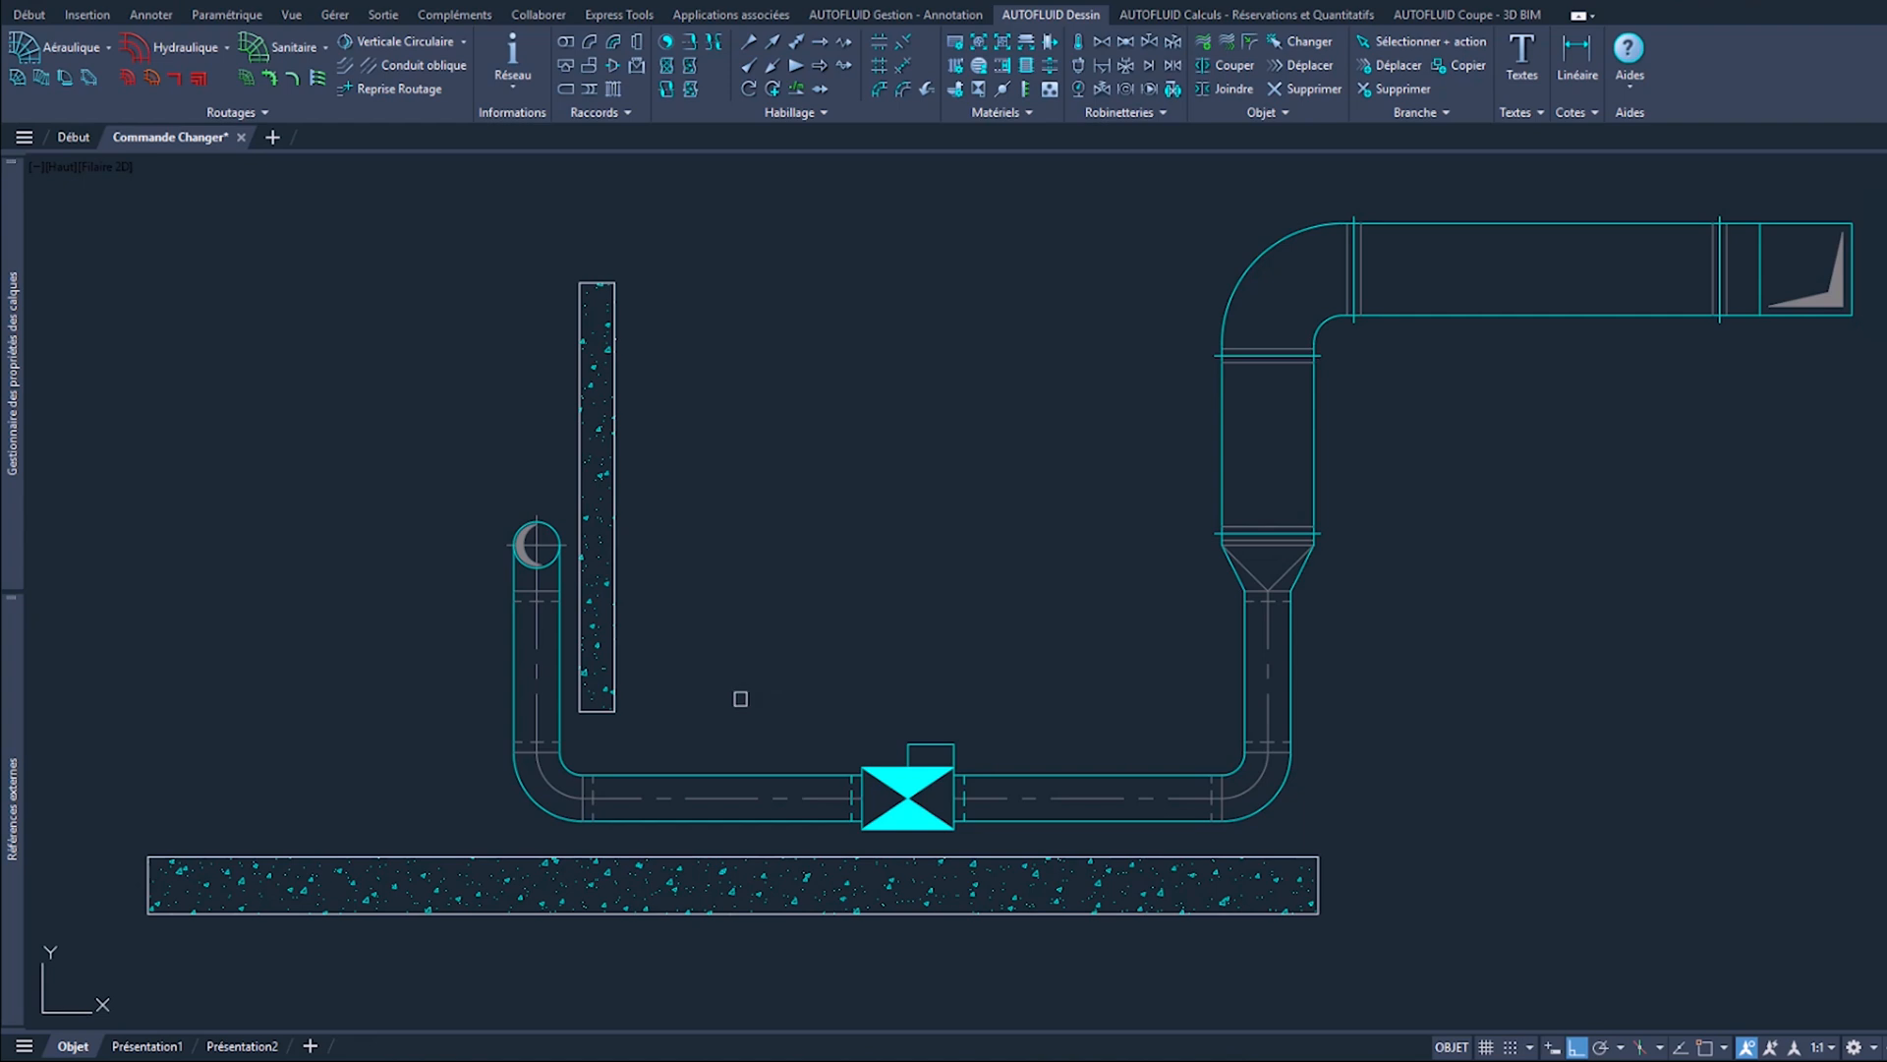
# Step: Change both ducts left of the damper to diameter 315 and update their elbow and end fitting to match
pyautogui.click(750, 821)
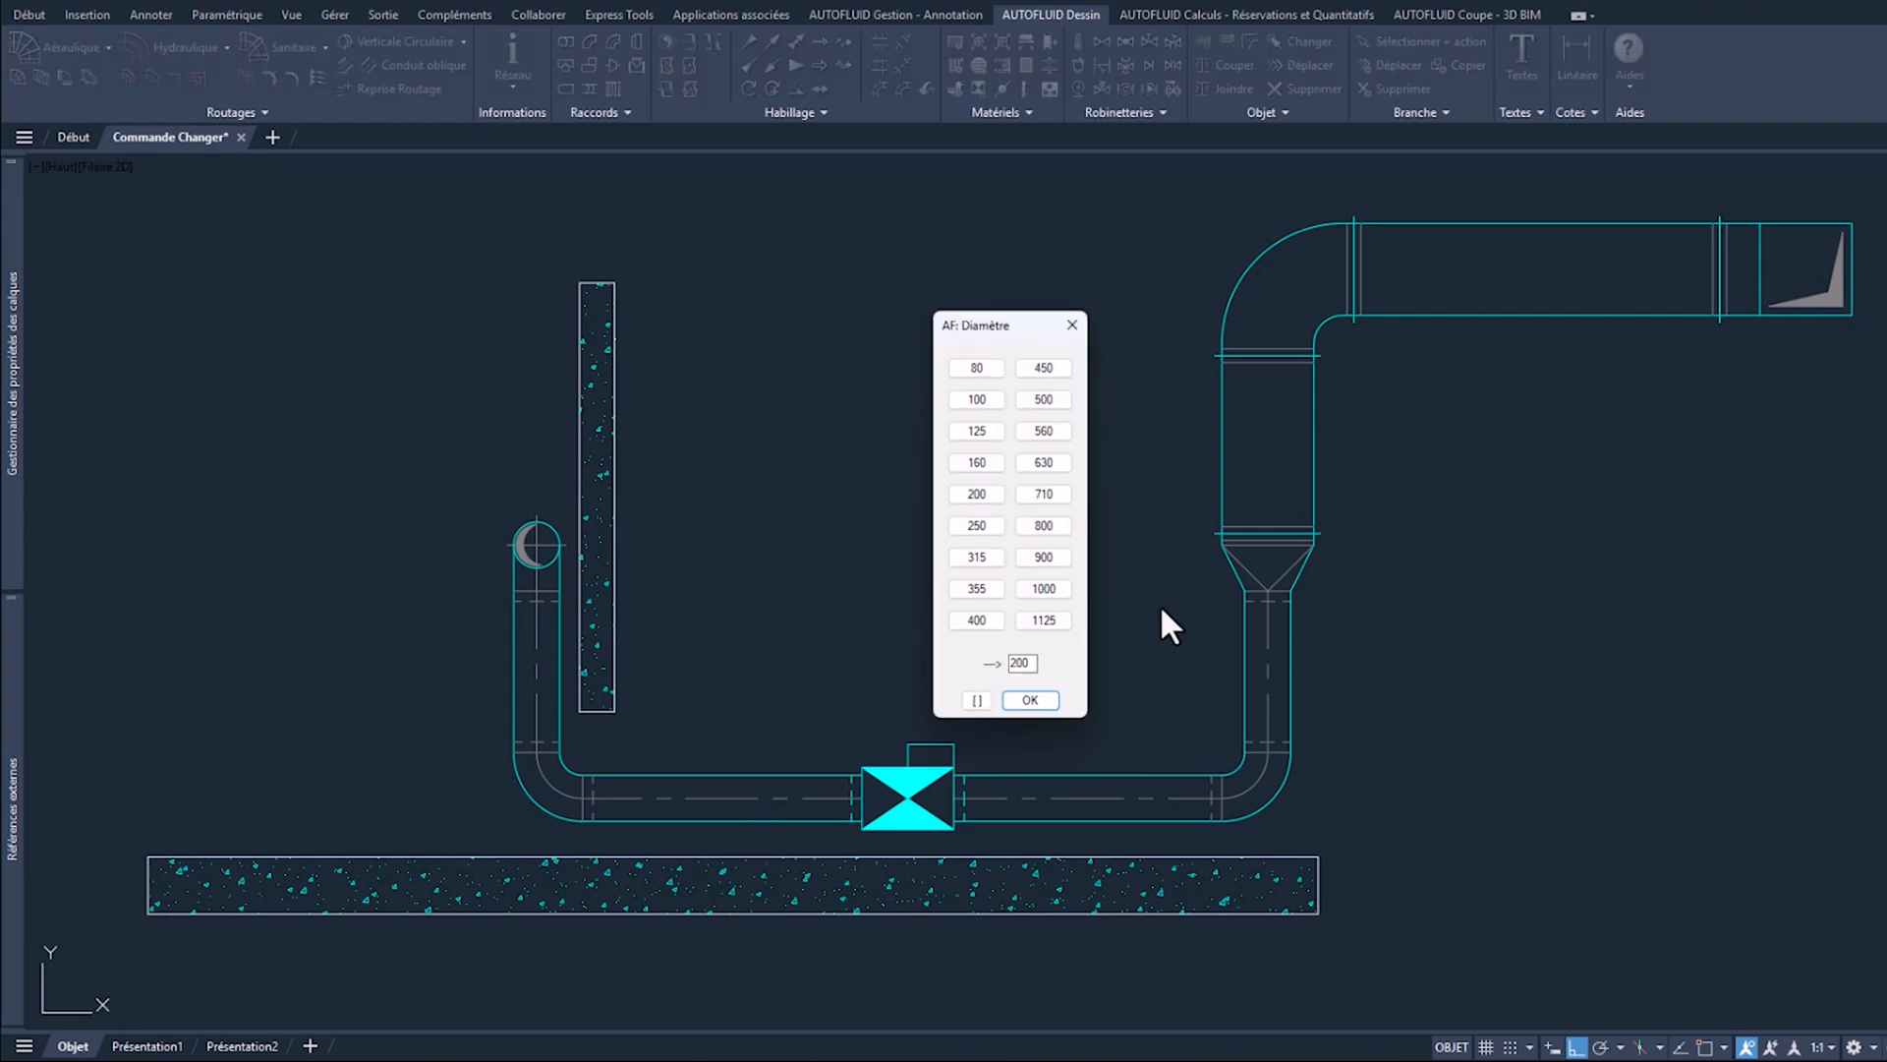
pyautogui.click(976, 558)
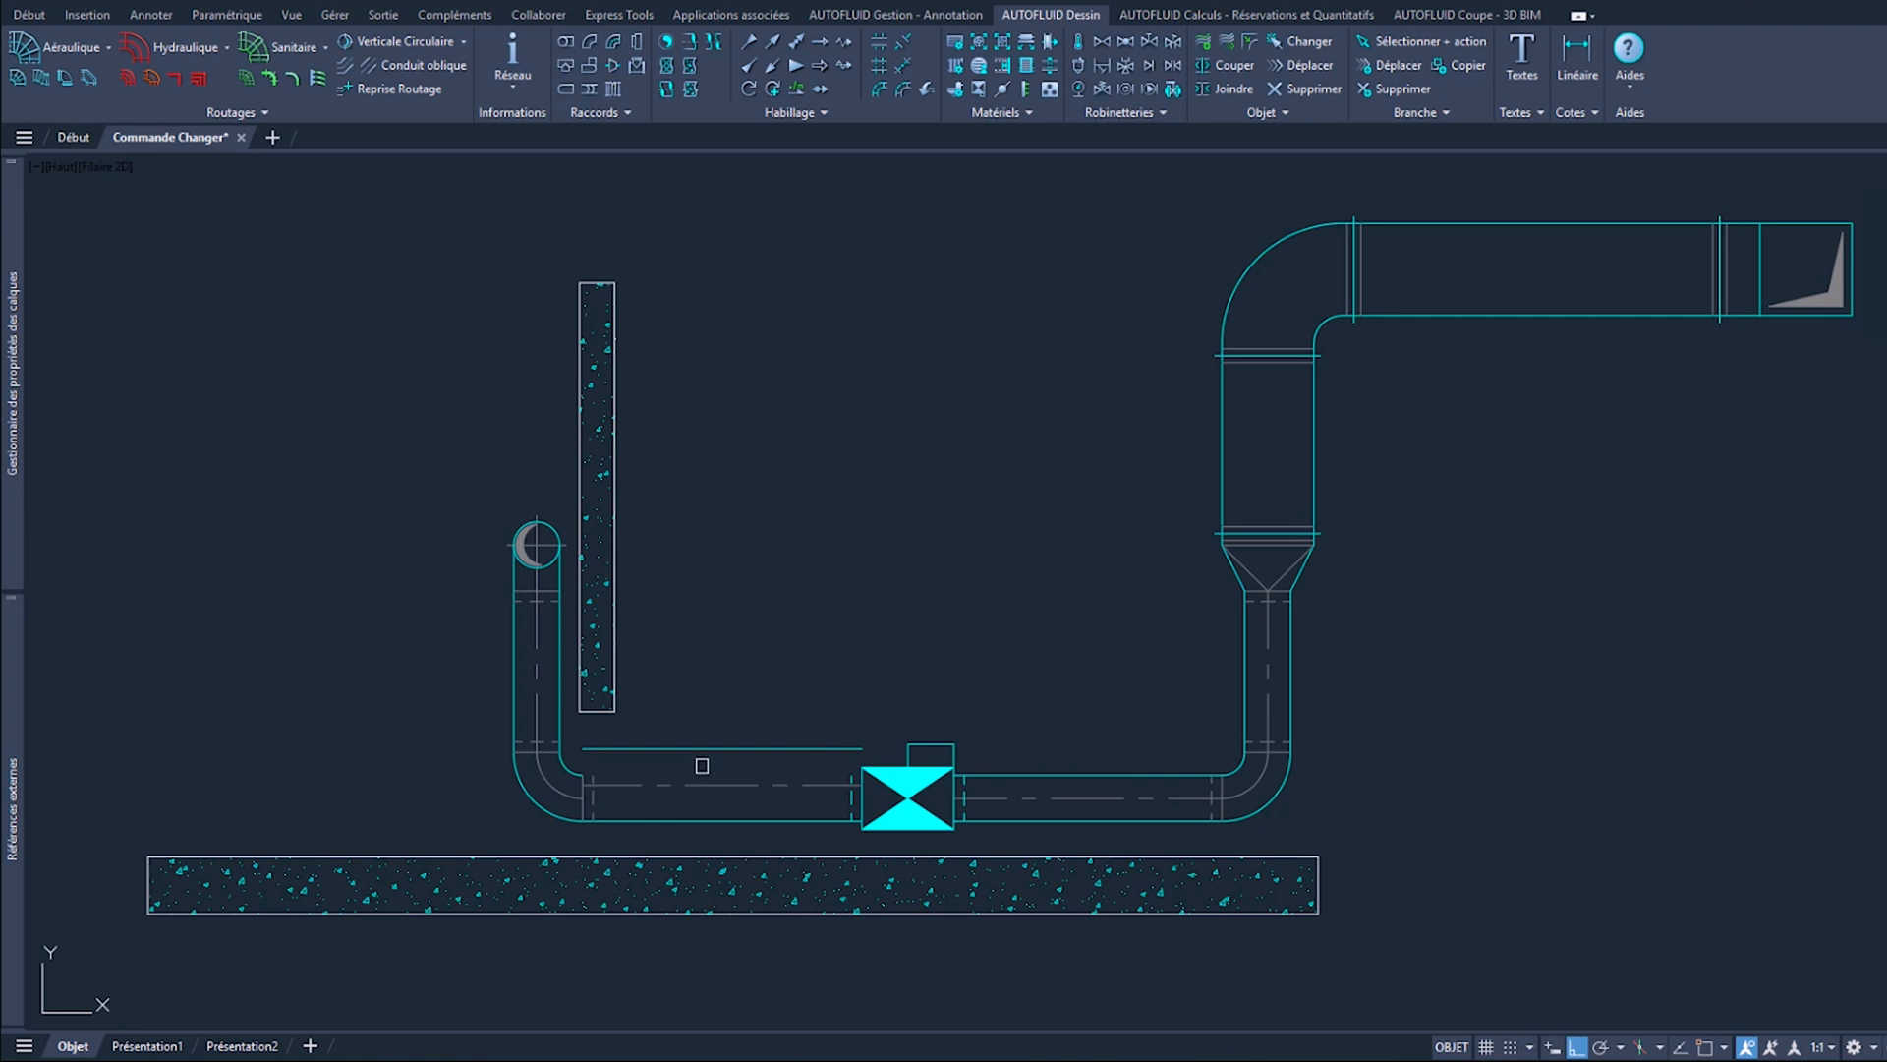
pyautogui.click(562, 645)
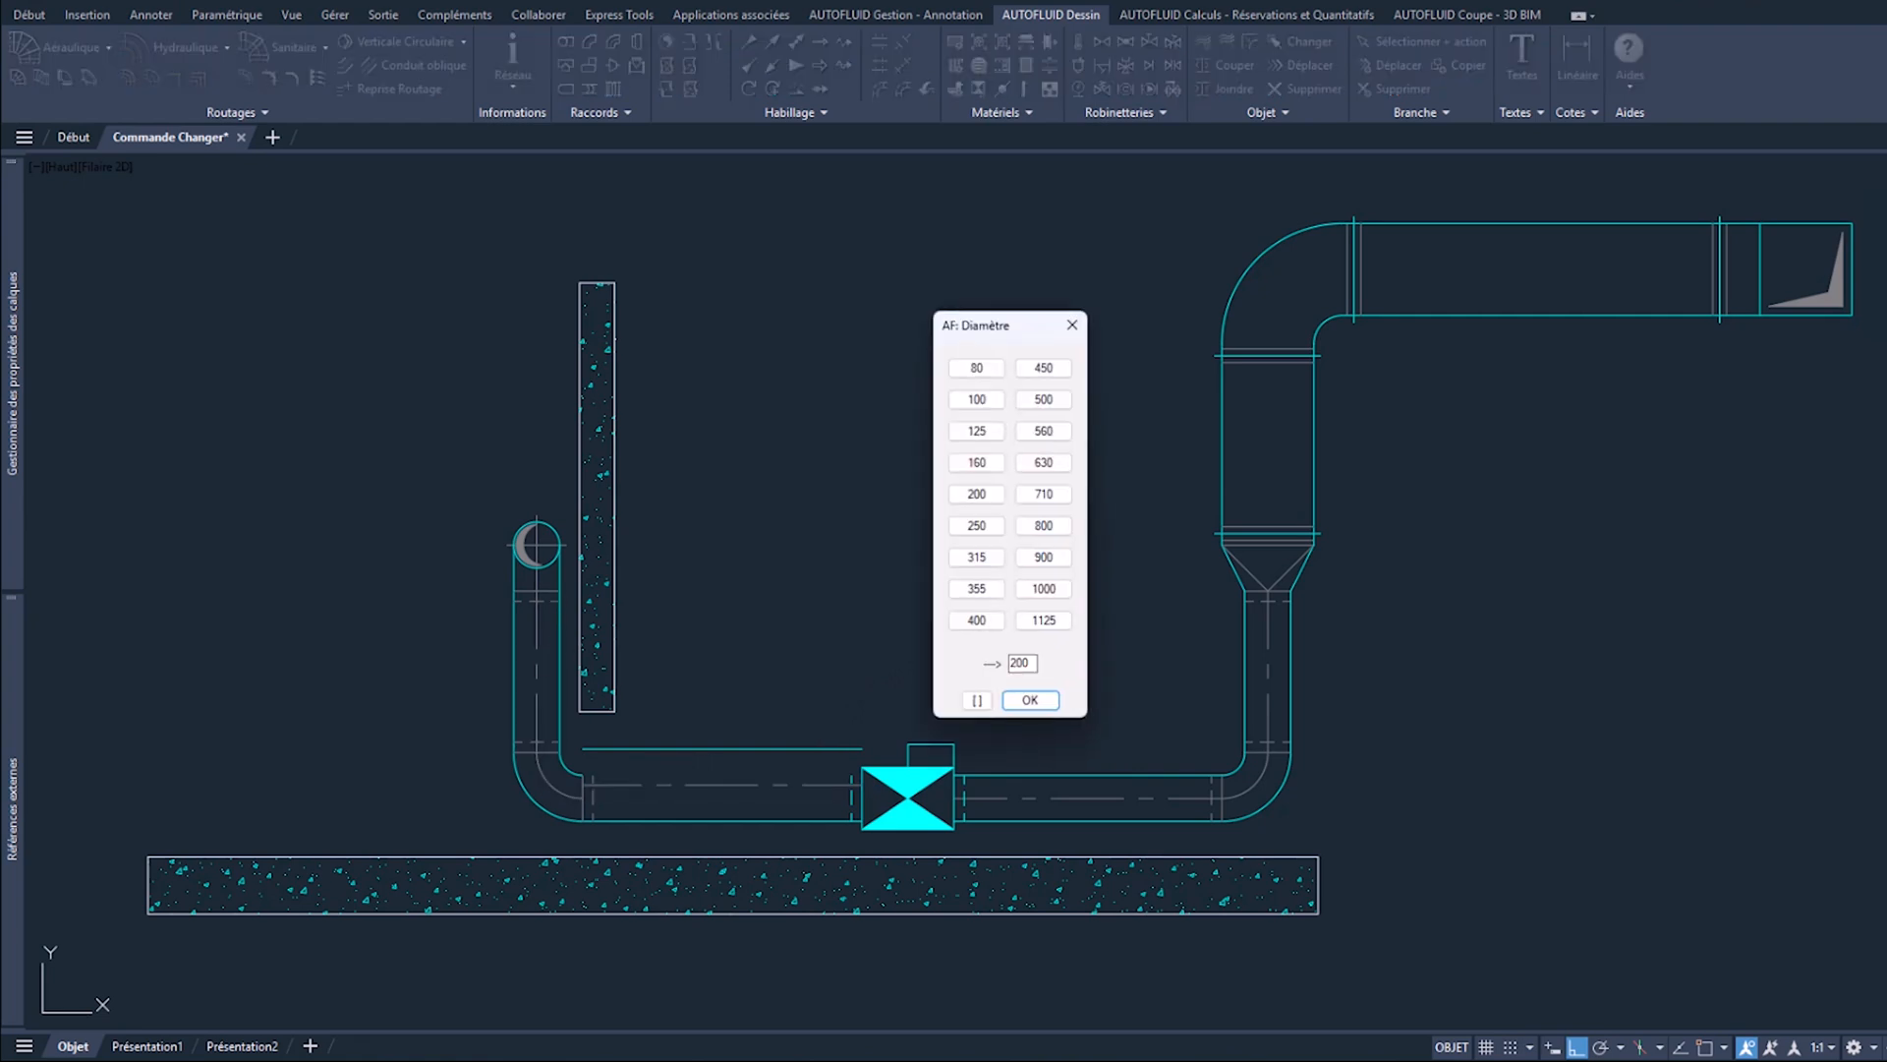
pyautogui.click(966, 552)
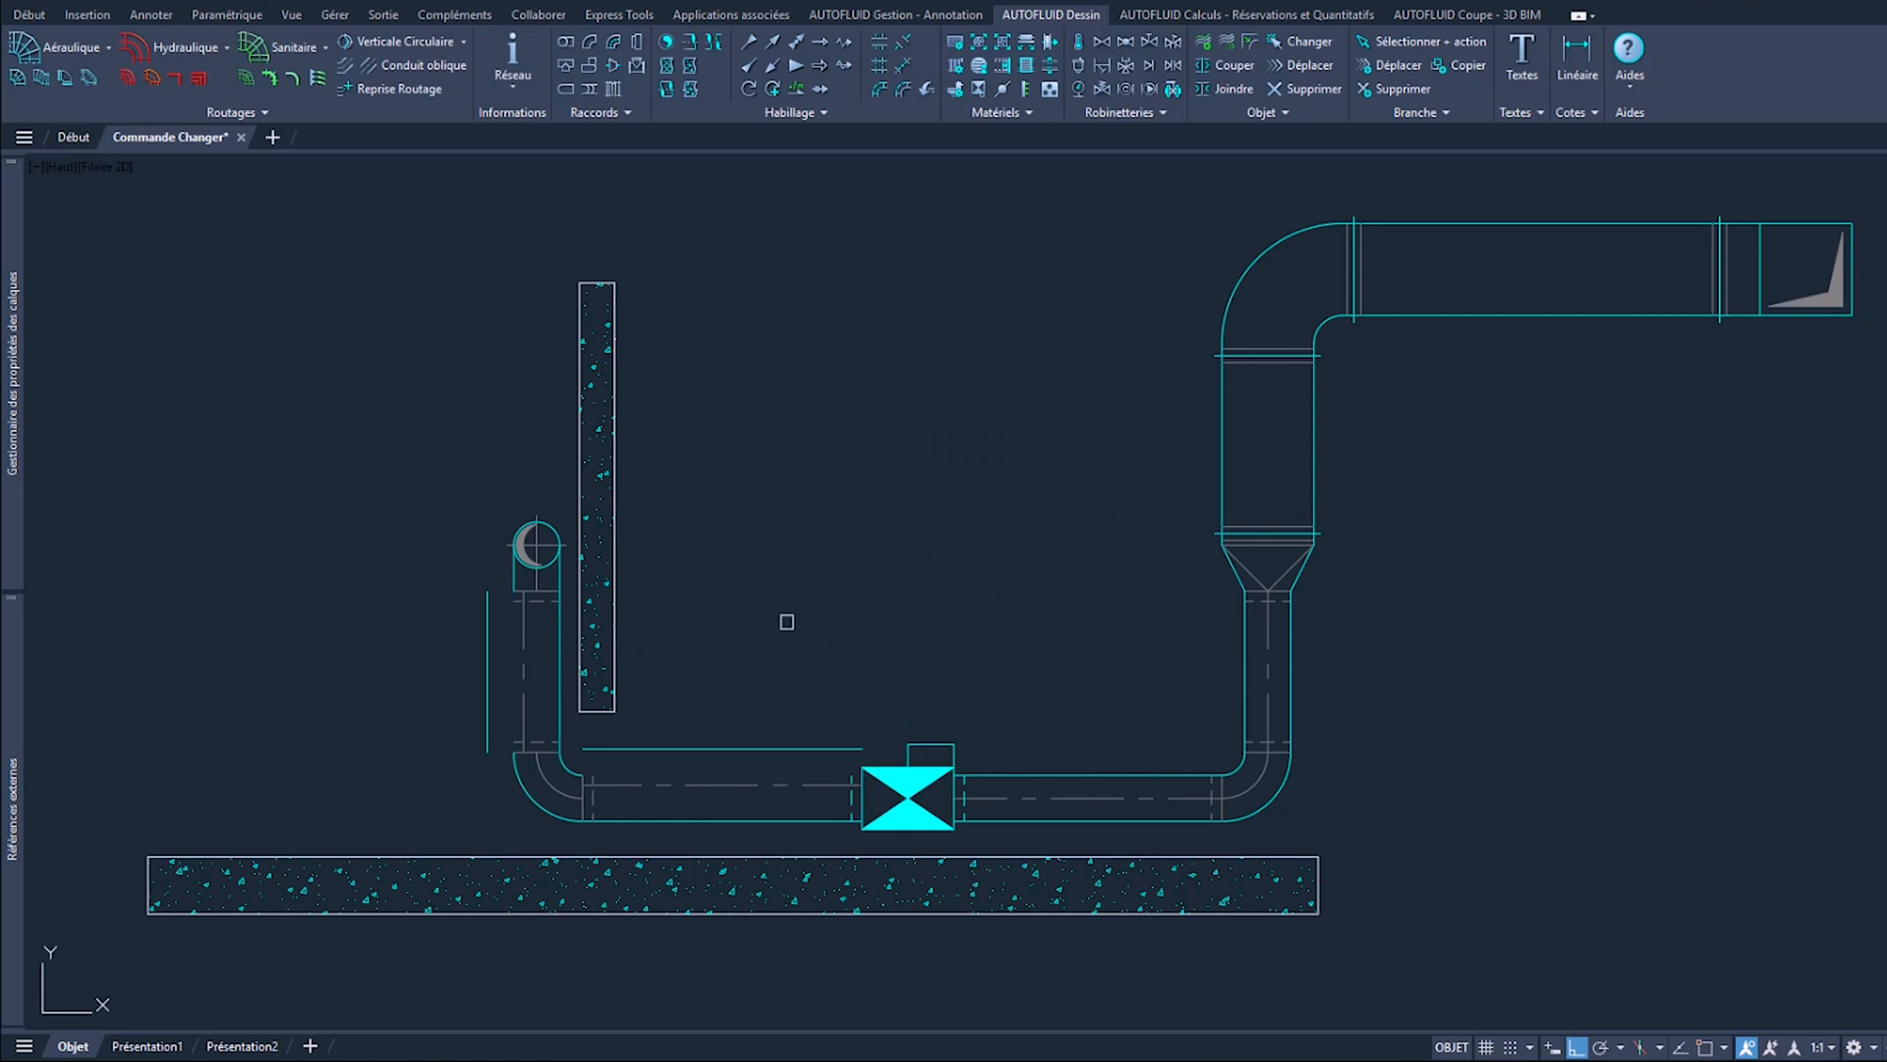
pyautogui.click(530, 799)
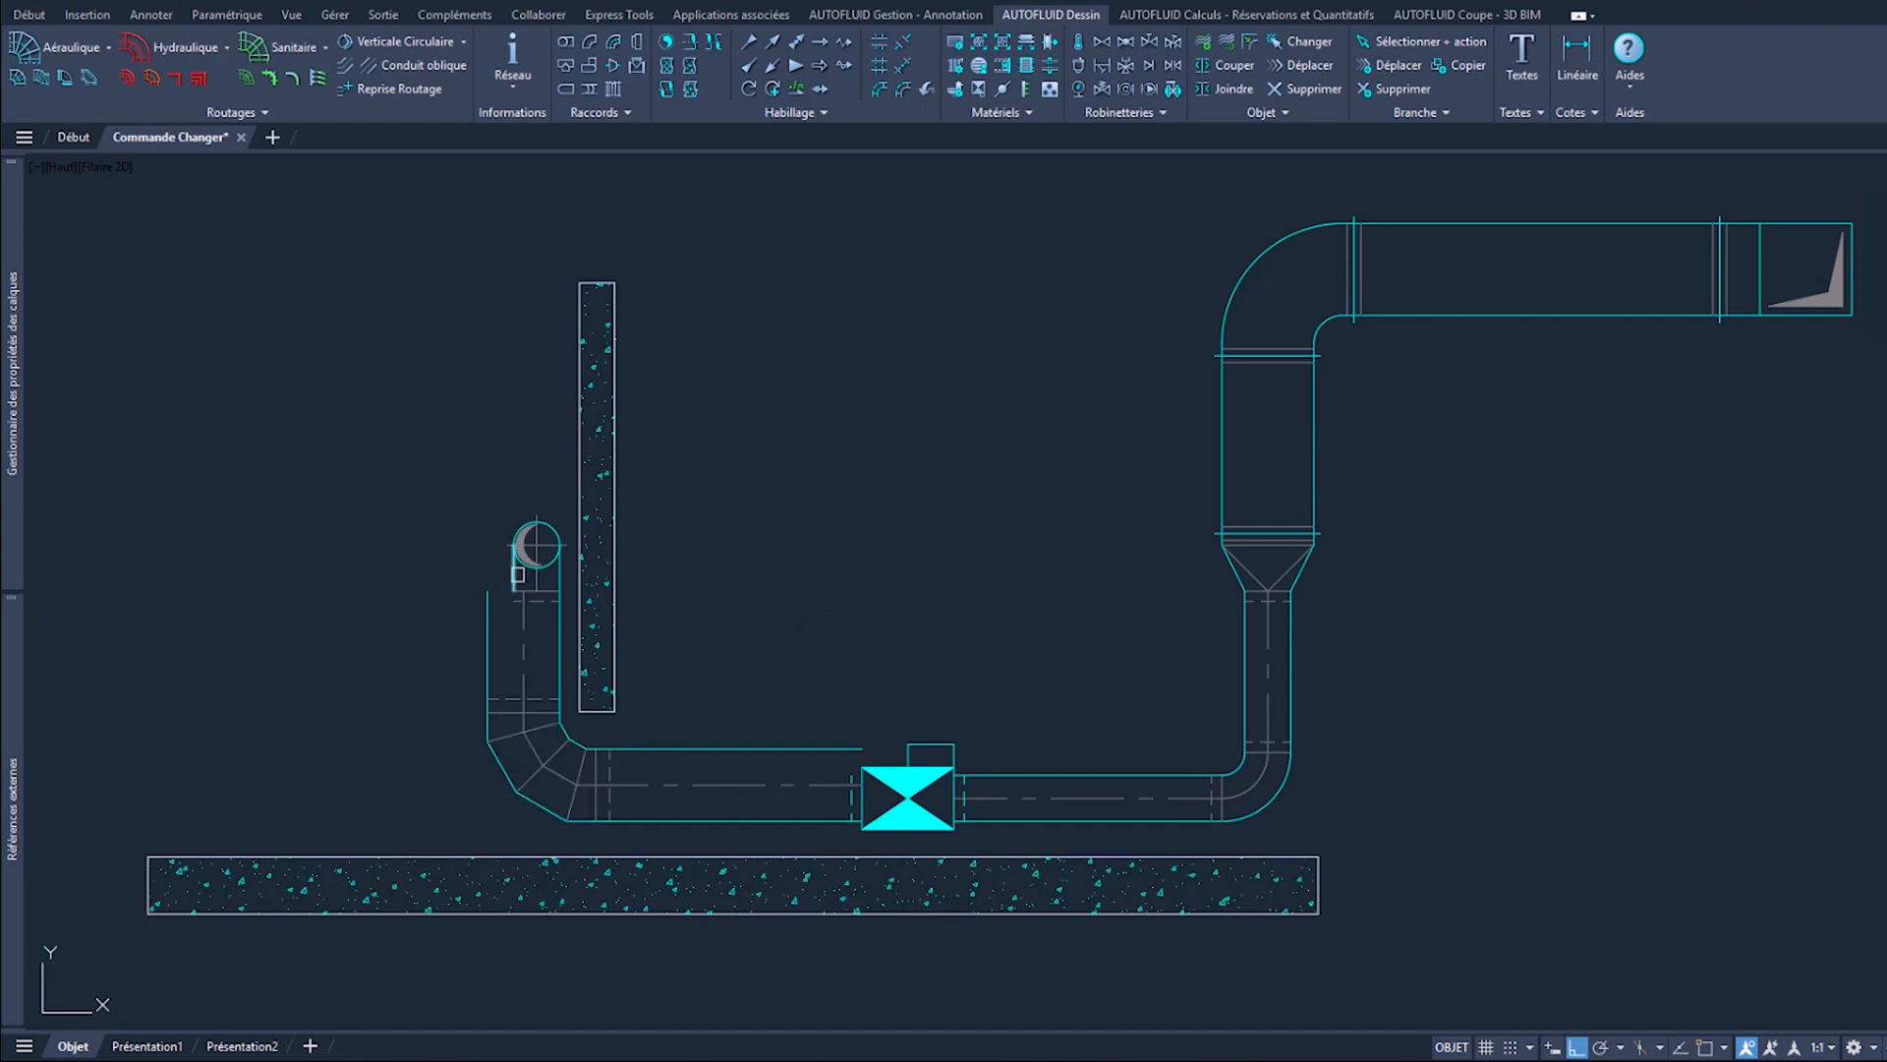
pyautogui.click(513, 568)
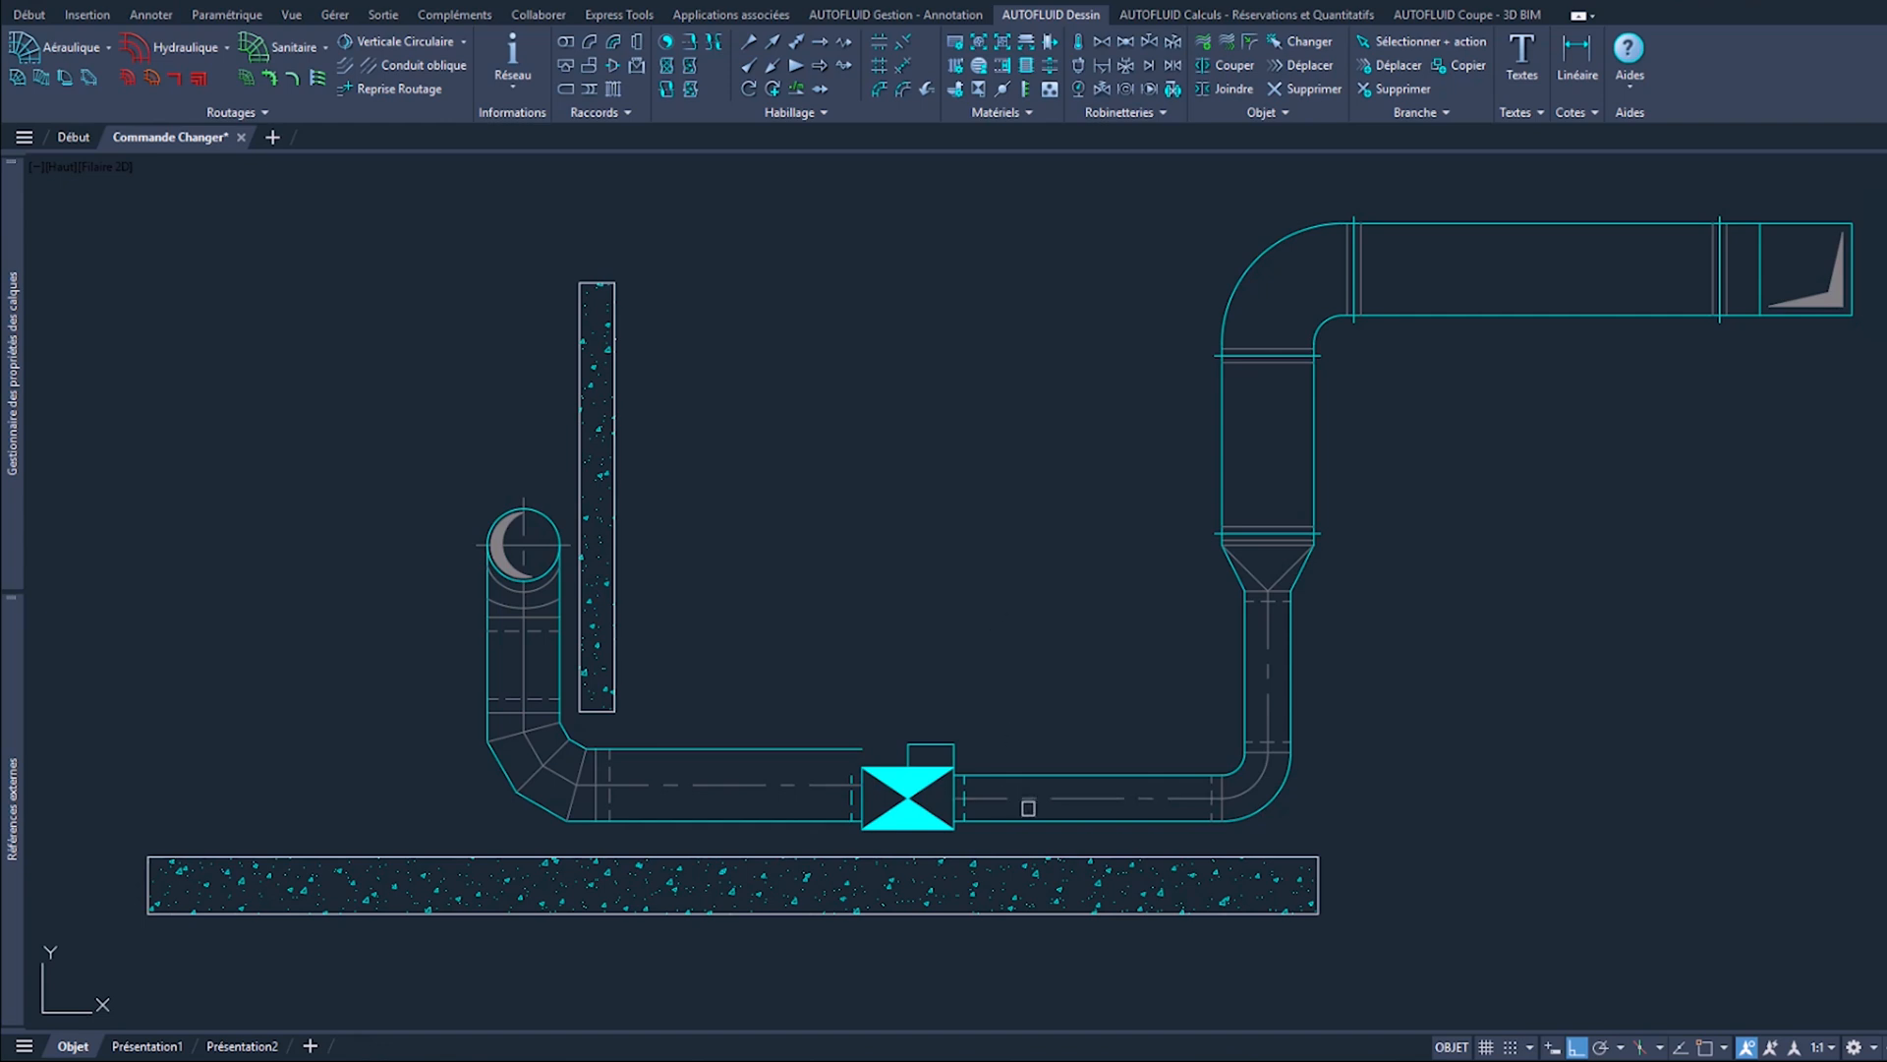
# Step: Change the two round ducts right of the damper to diameter 315 and update the elbow joining them
pyautogui.click(1035, 814)
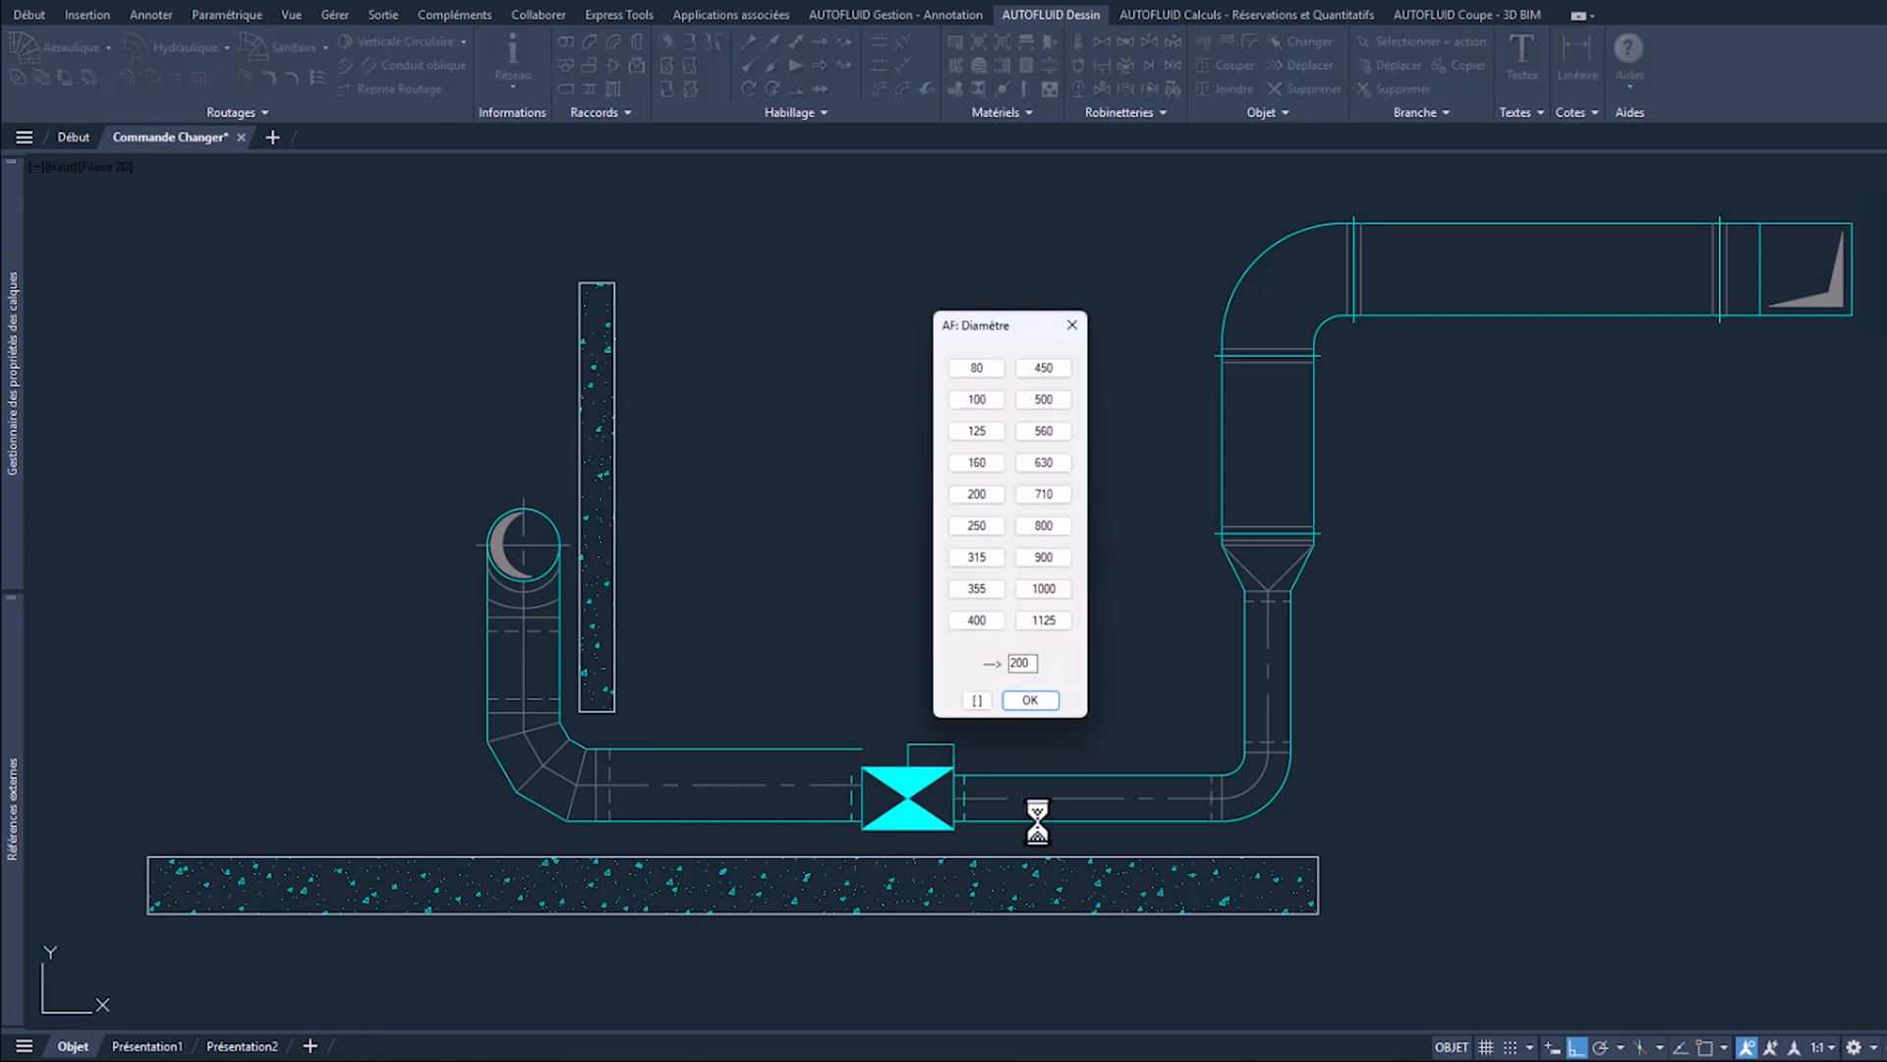
pyautogui.click(976, 556)
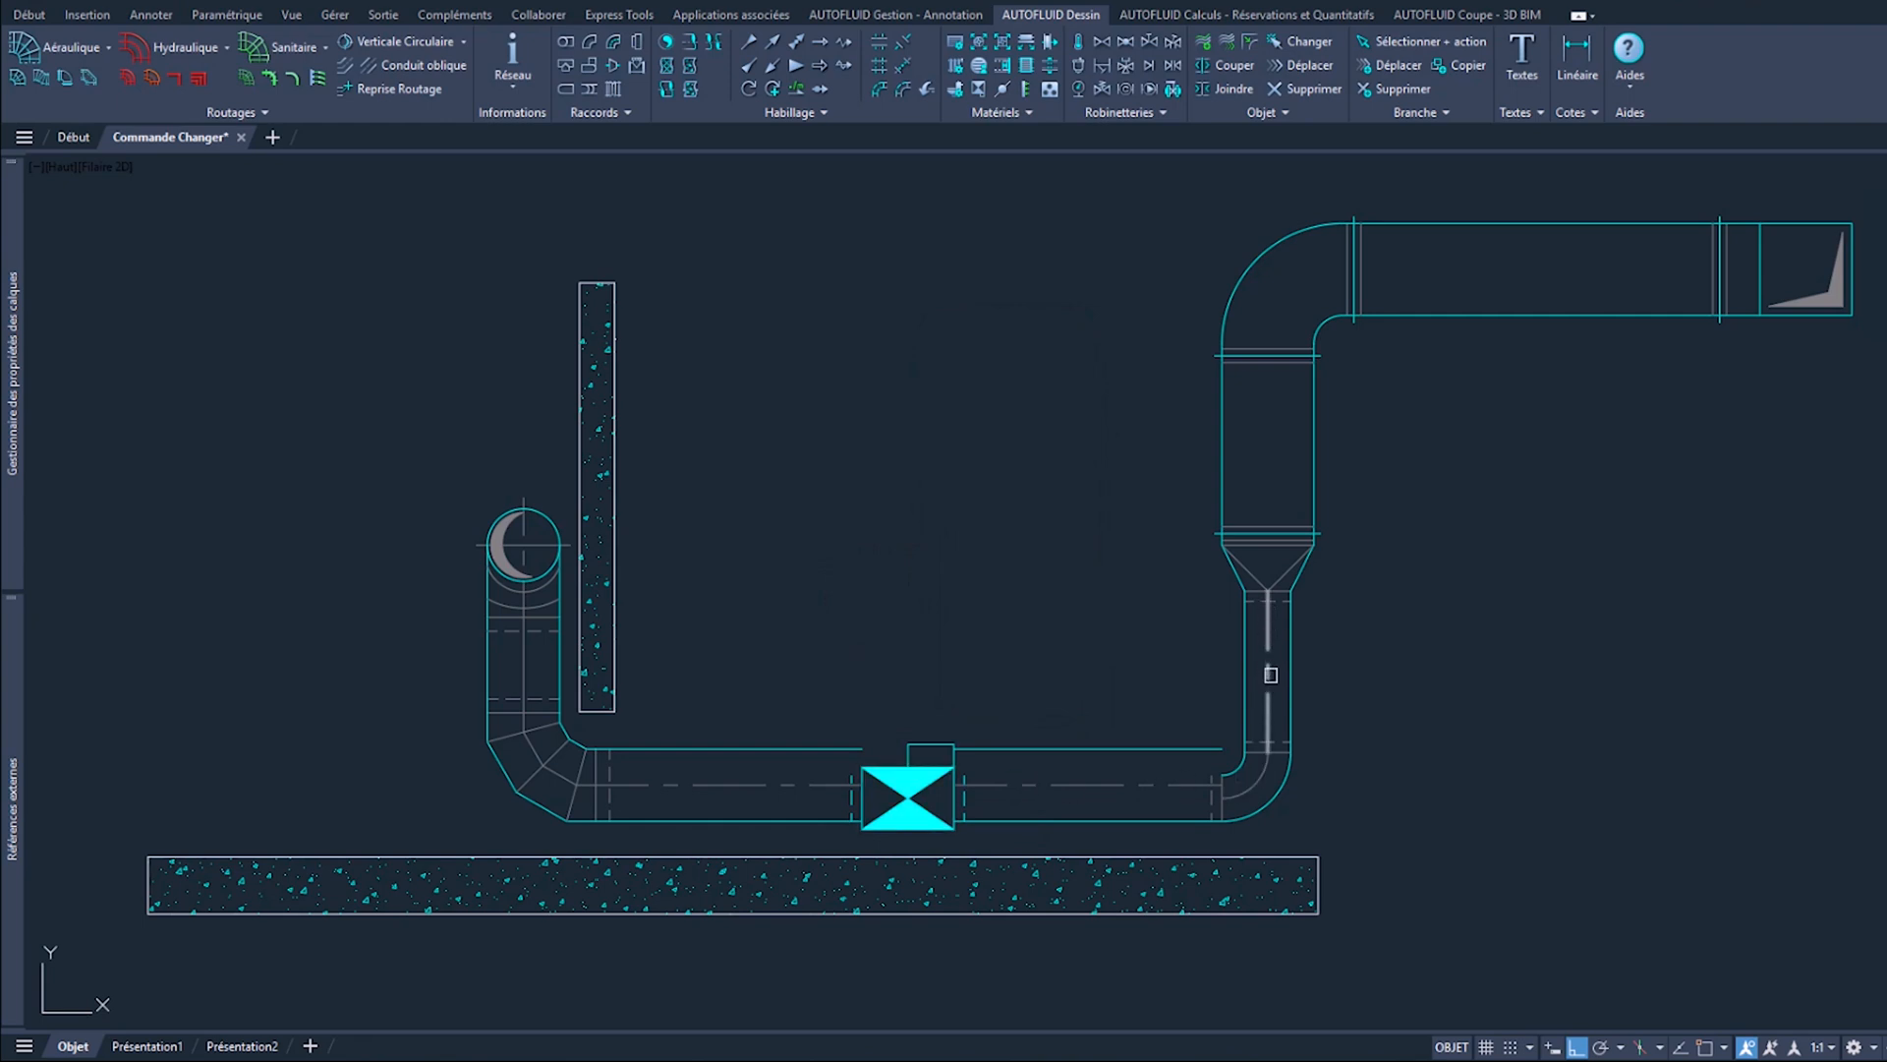
pyautogui.click(1268, 635)
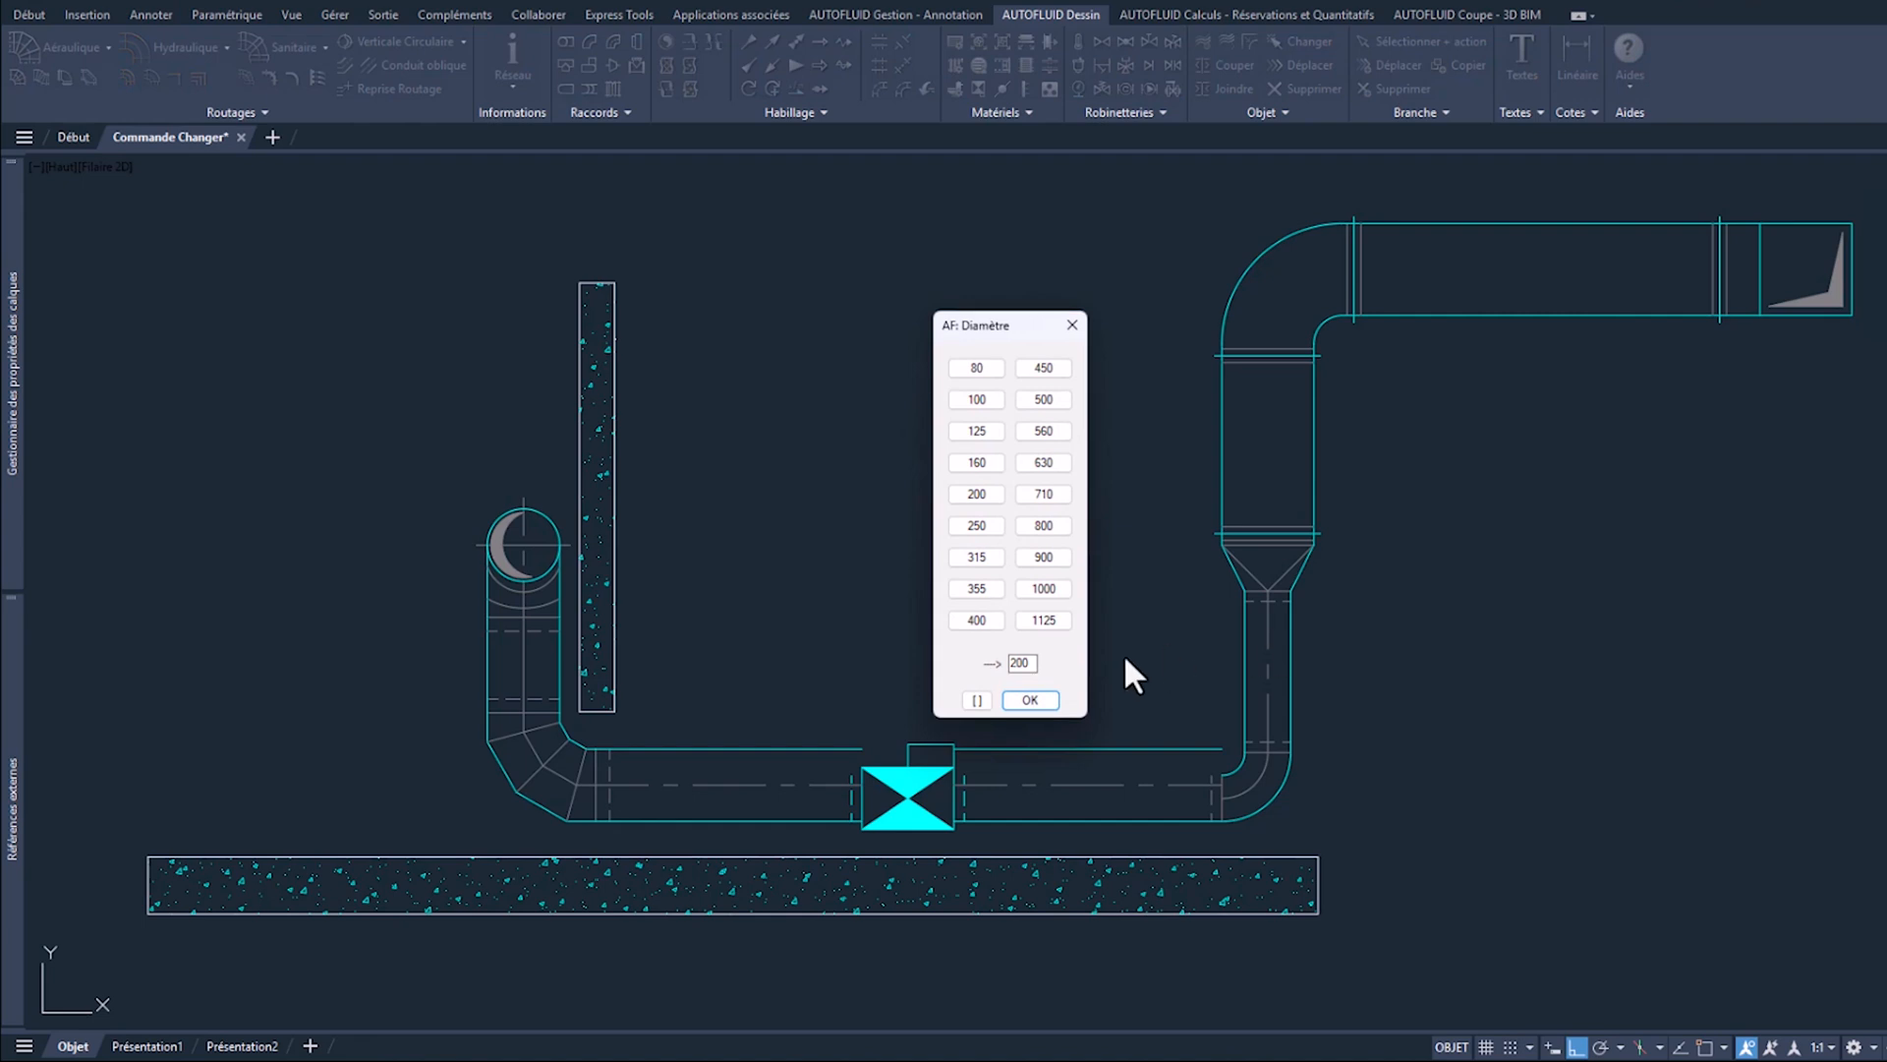
pyautogui.click(986, 558)
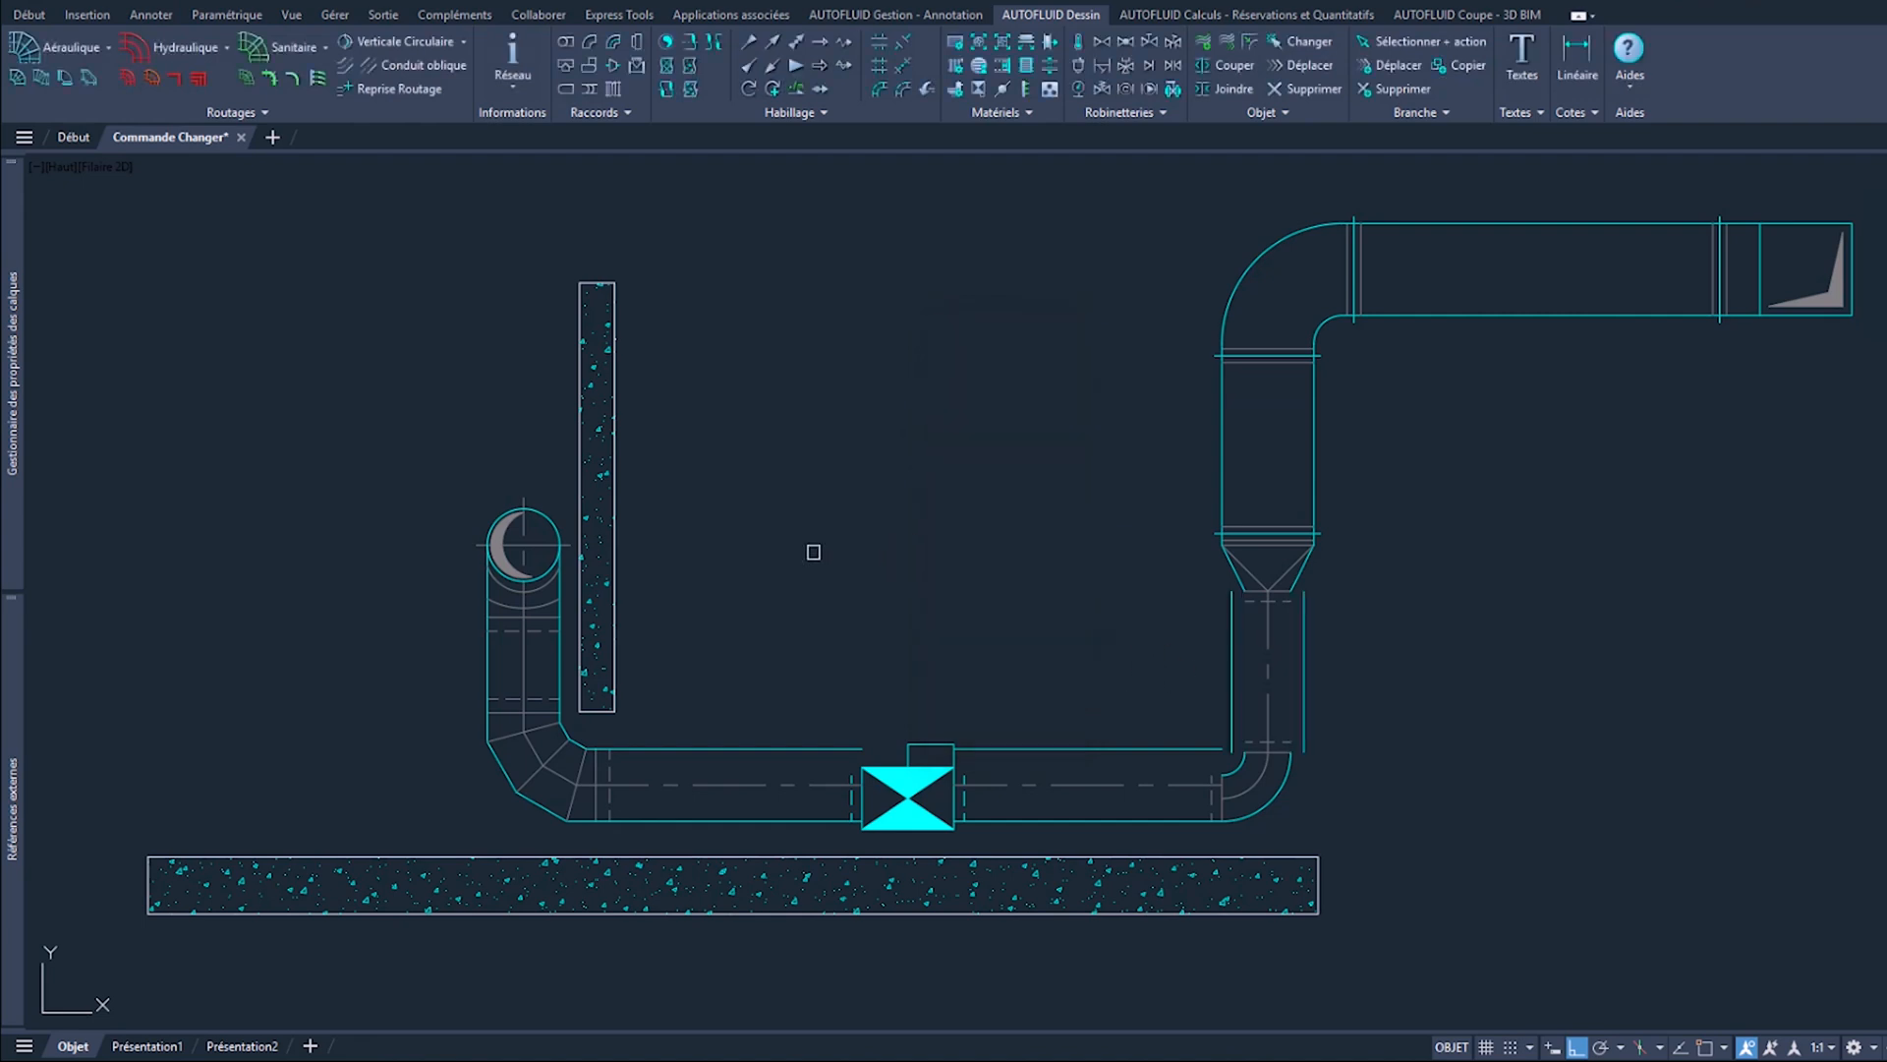
pyautogui.click(1276, 797)
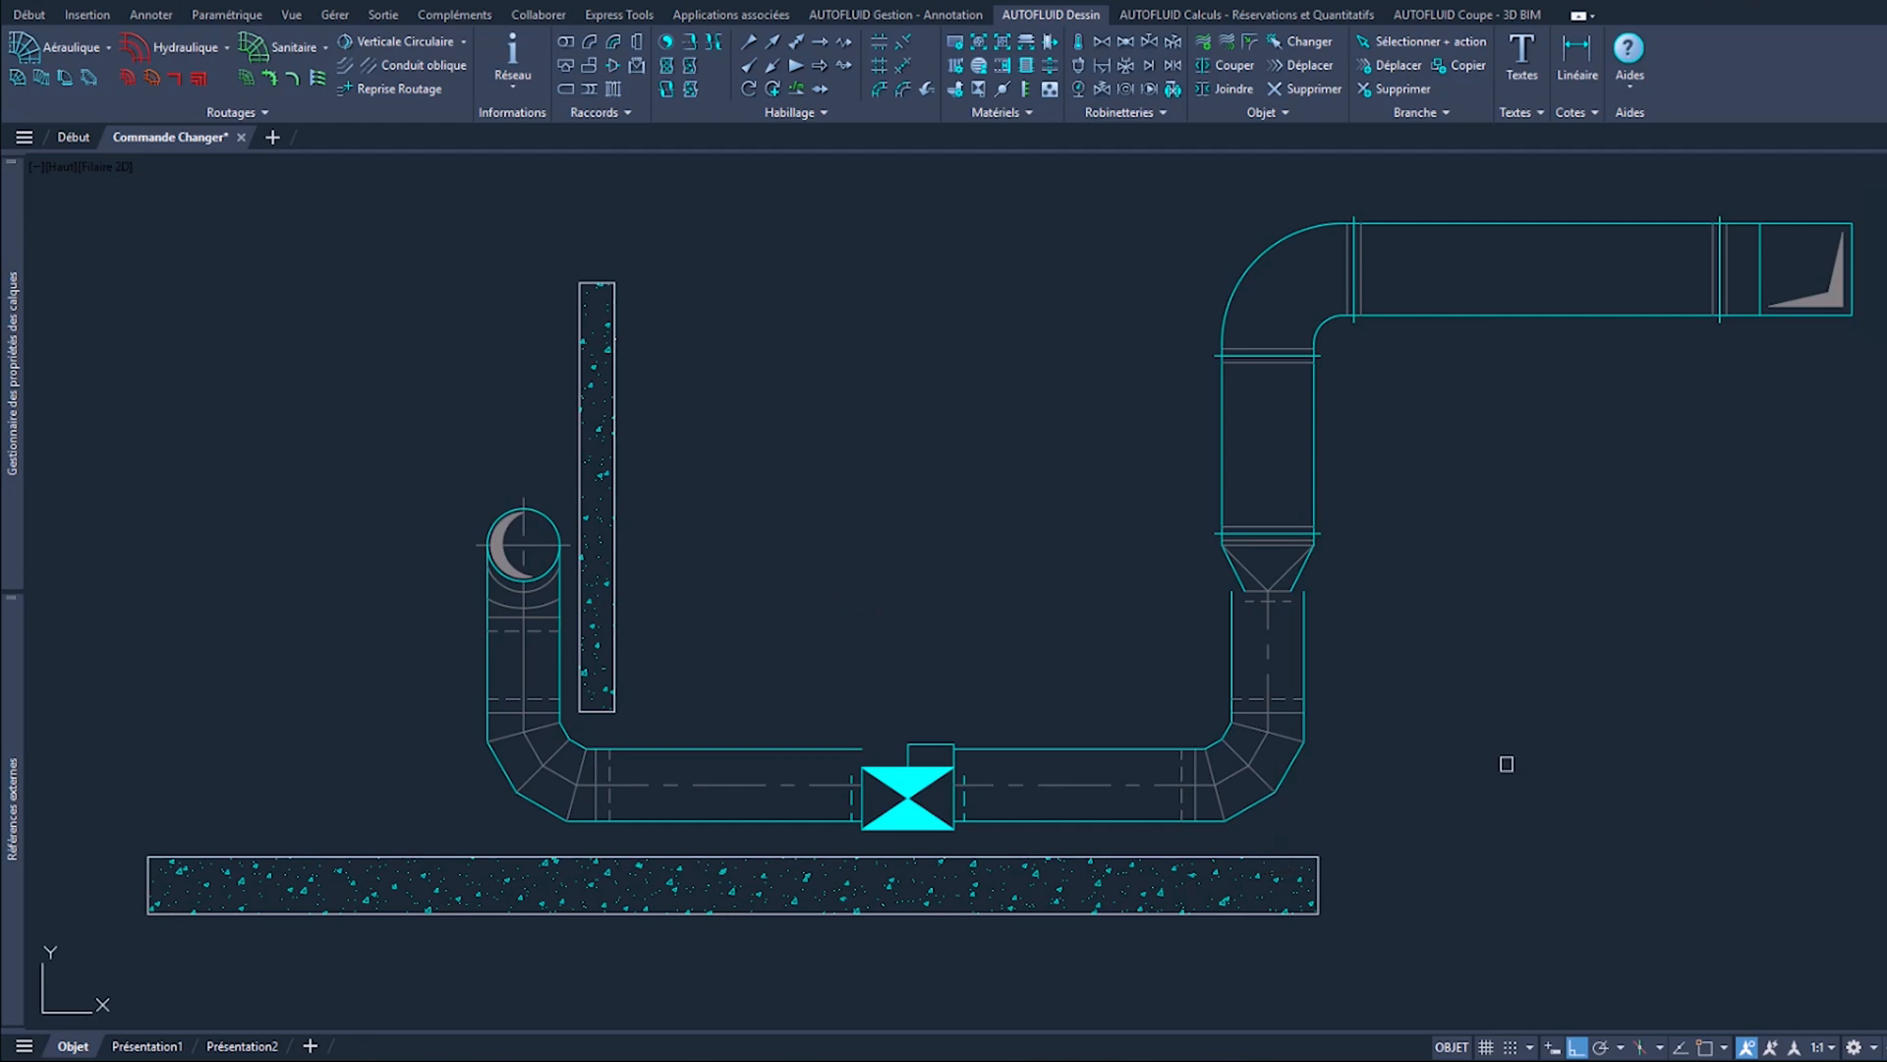
# Step: Update the transition below the large vertical duct and the damper to fit the enlarged ducts
pyautogui.click(1303, 571)
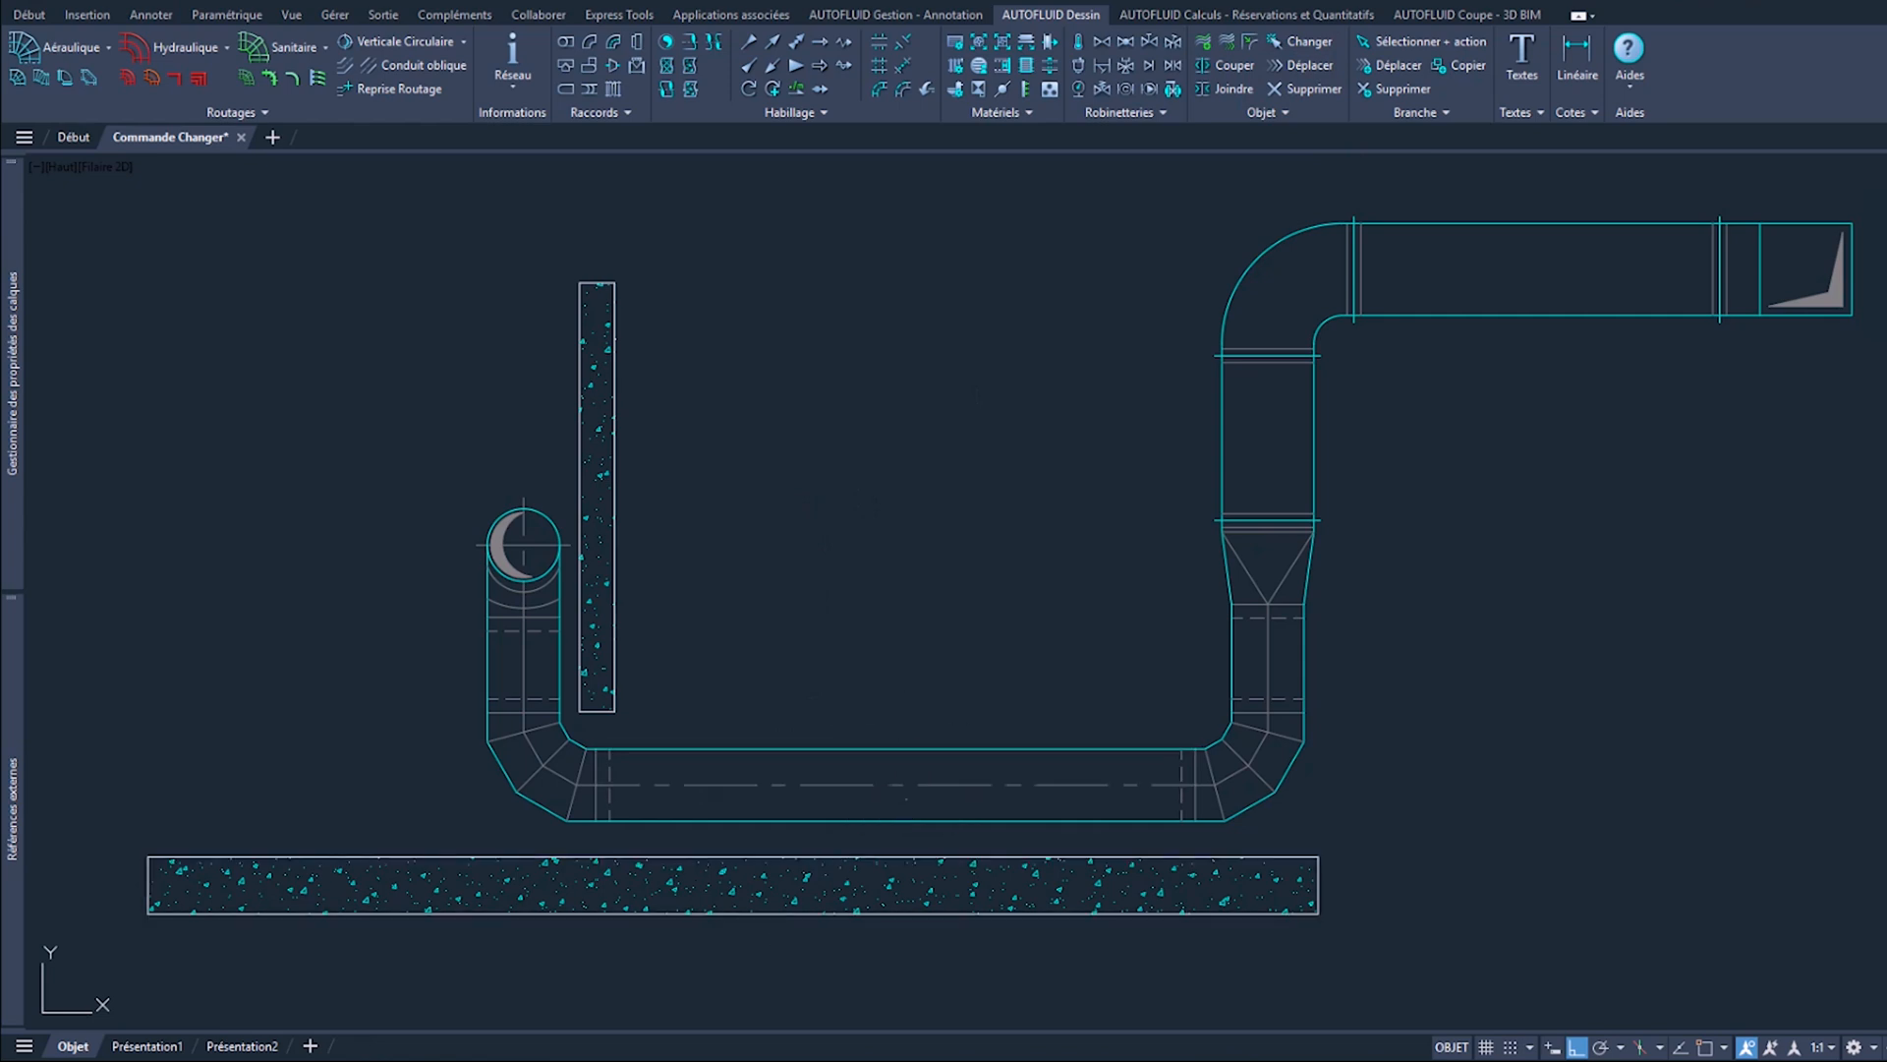
pyautogui.click(908, 763)
pyautogui.click(907, 780)
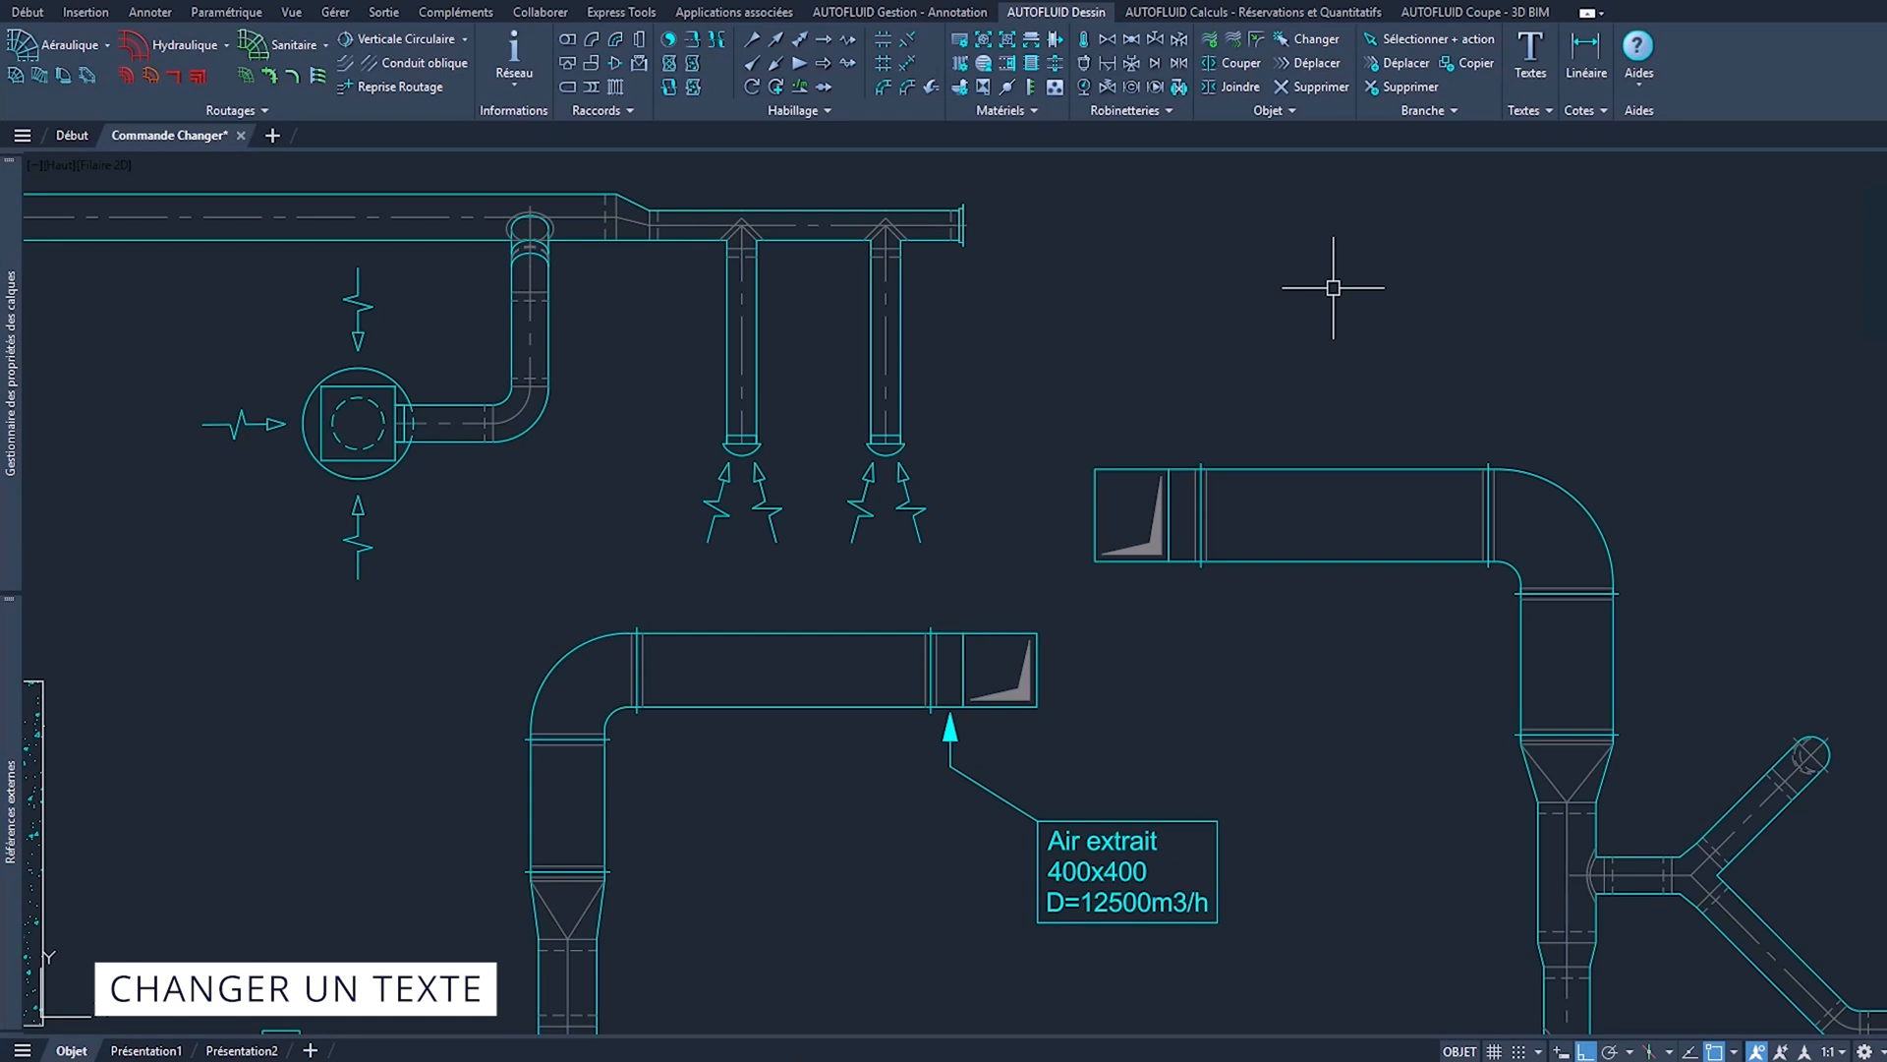
# Step: Use Changer on the "Air extrait" label and add "Réseau 1" as a new first line
pyautogui.click(1295, 43)
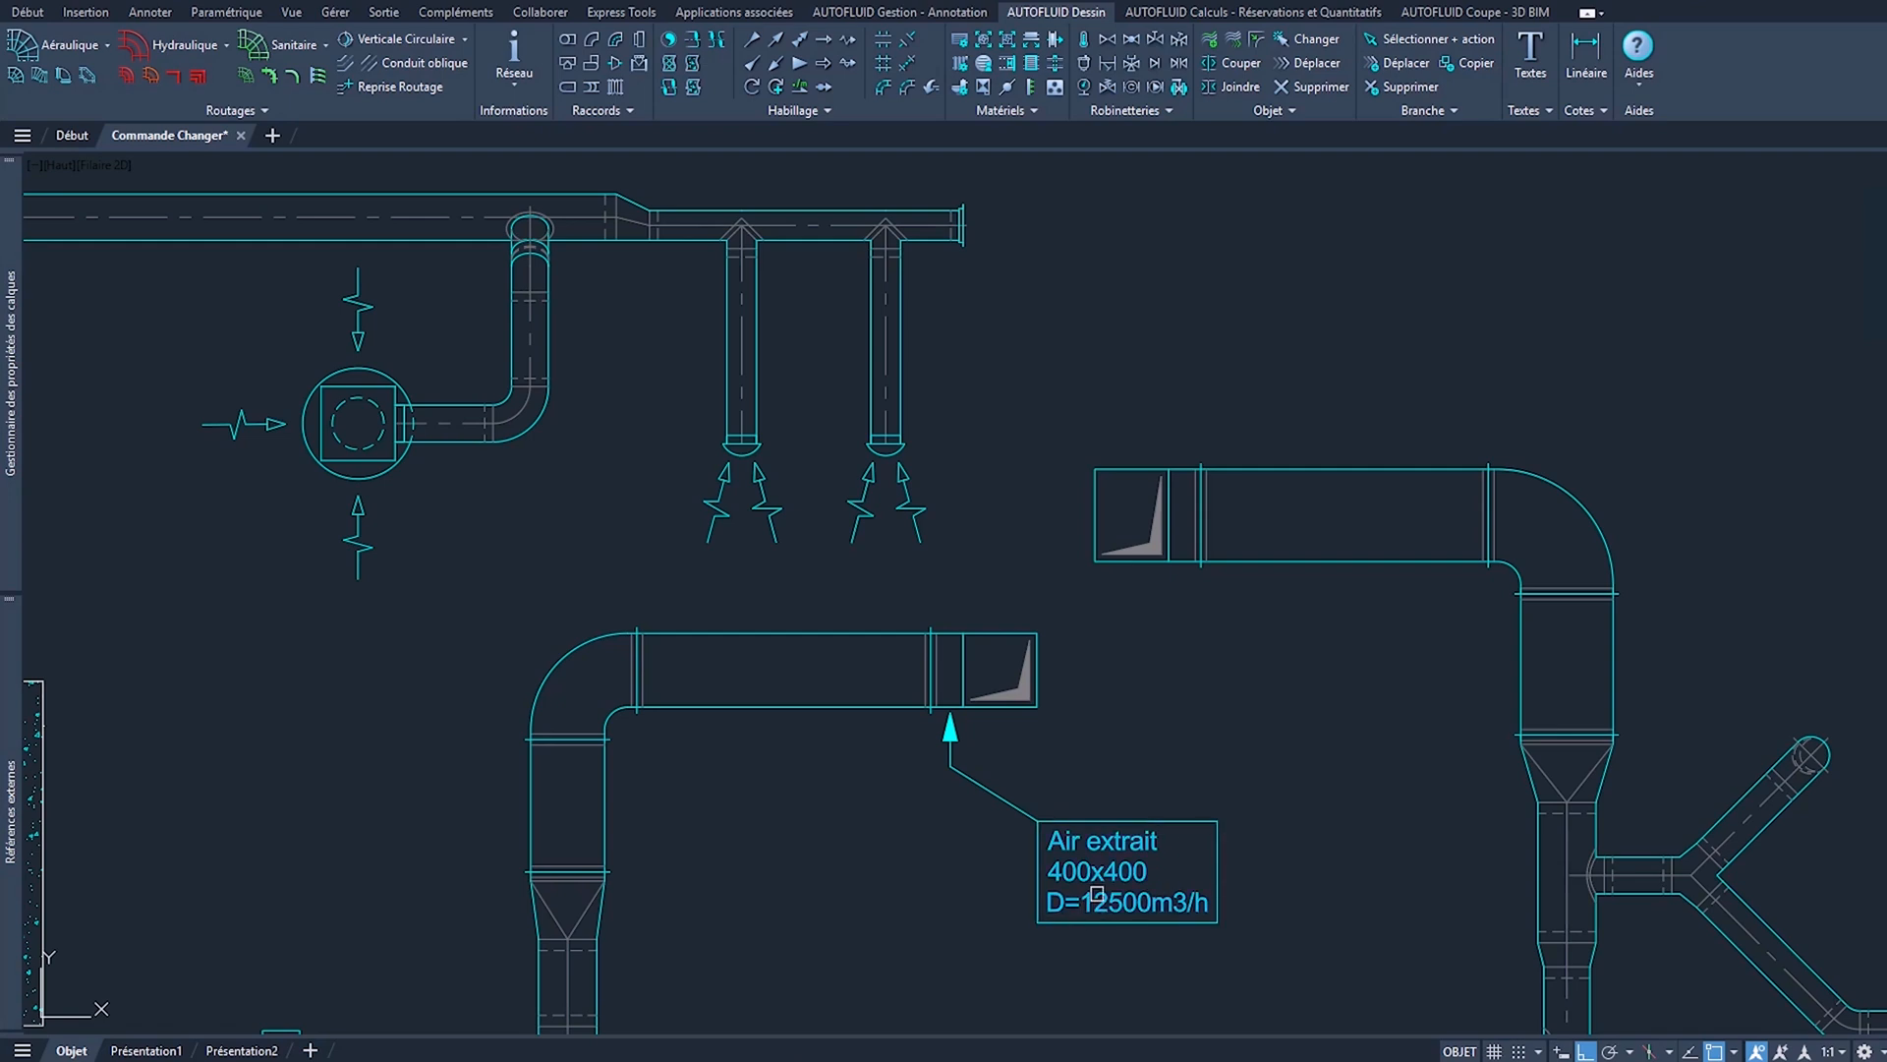
pyautogui.doubleClick(1142, 889)
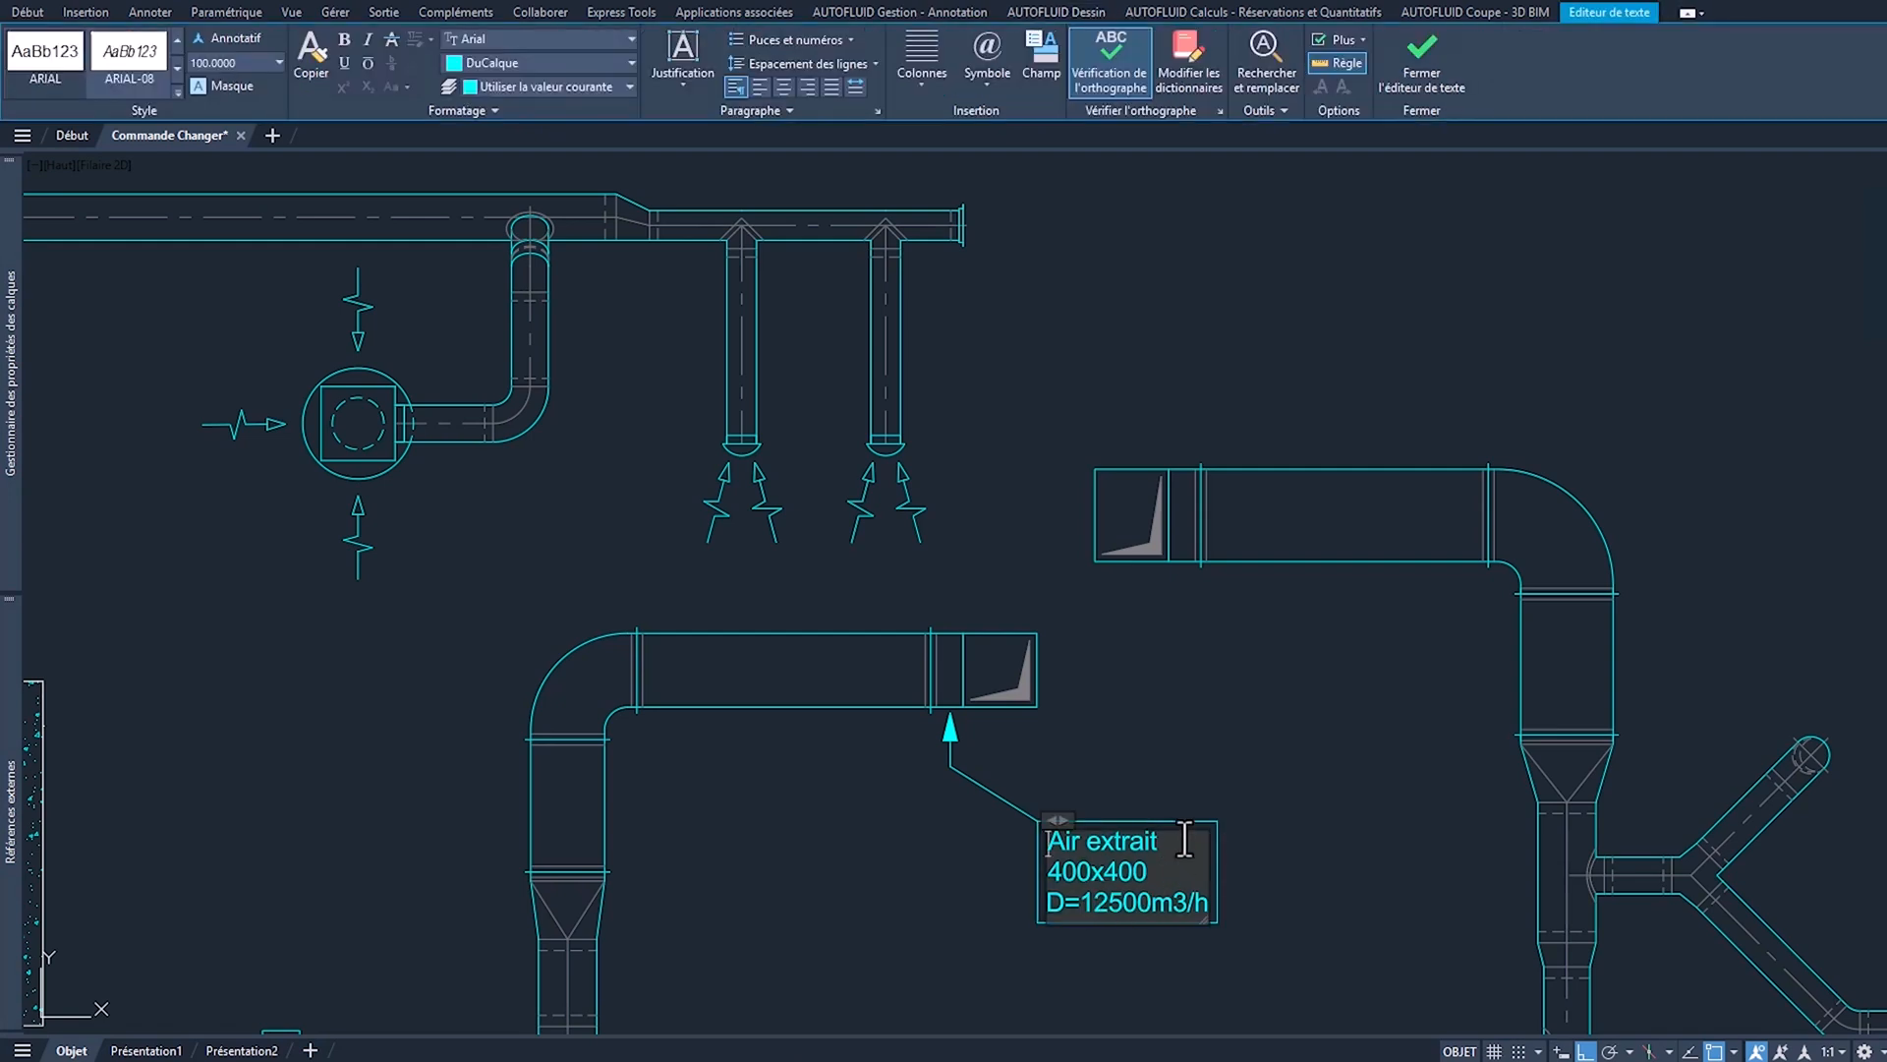
pyautogui.write('Réseau 1')
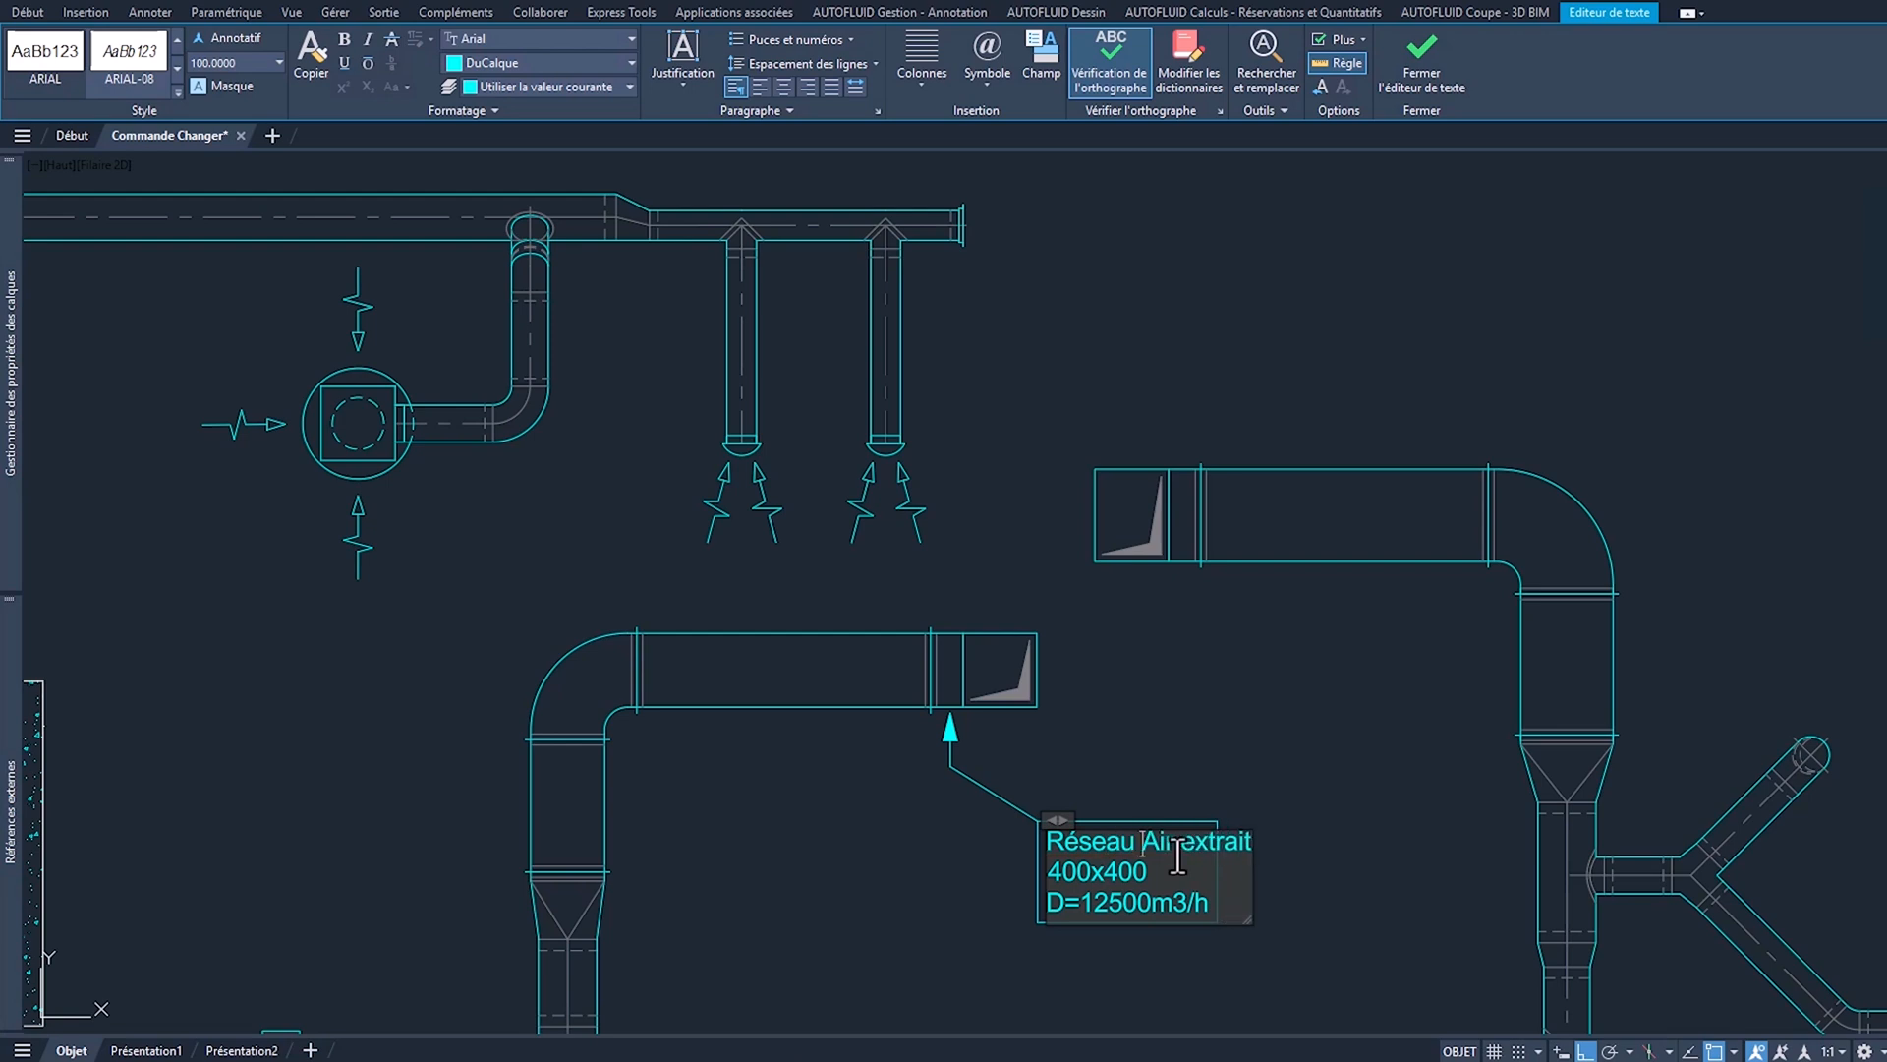
pyautogui.press('Return')
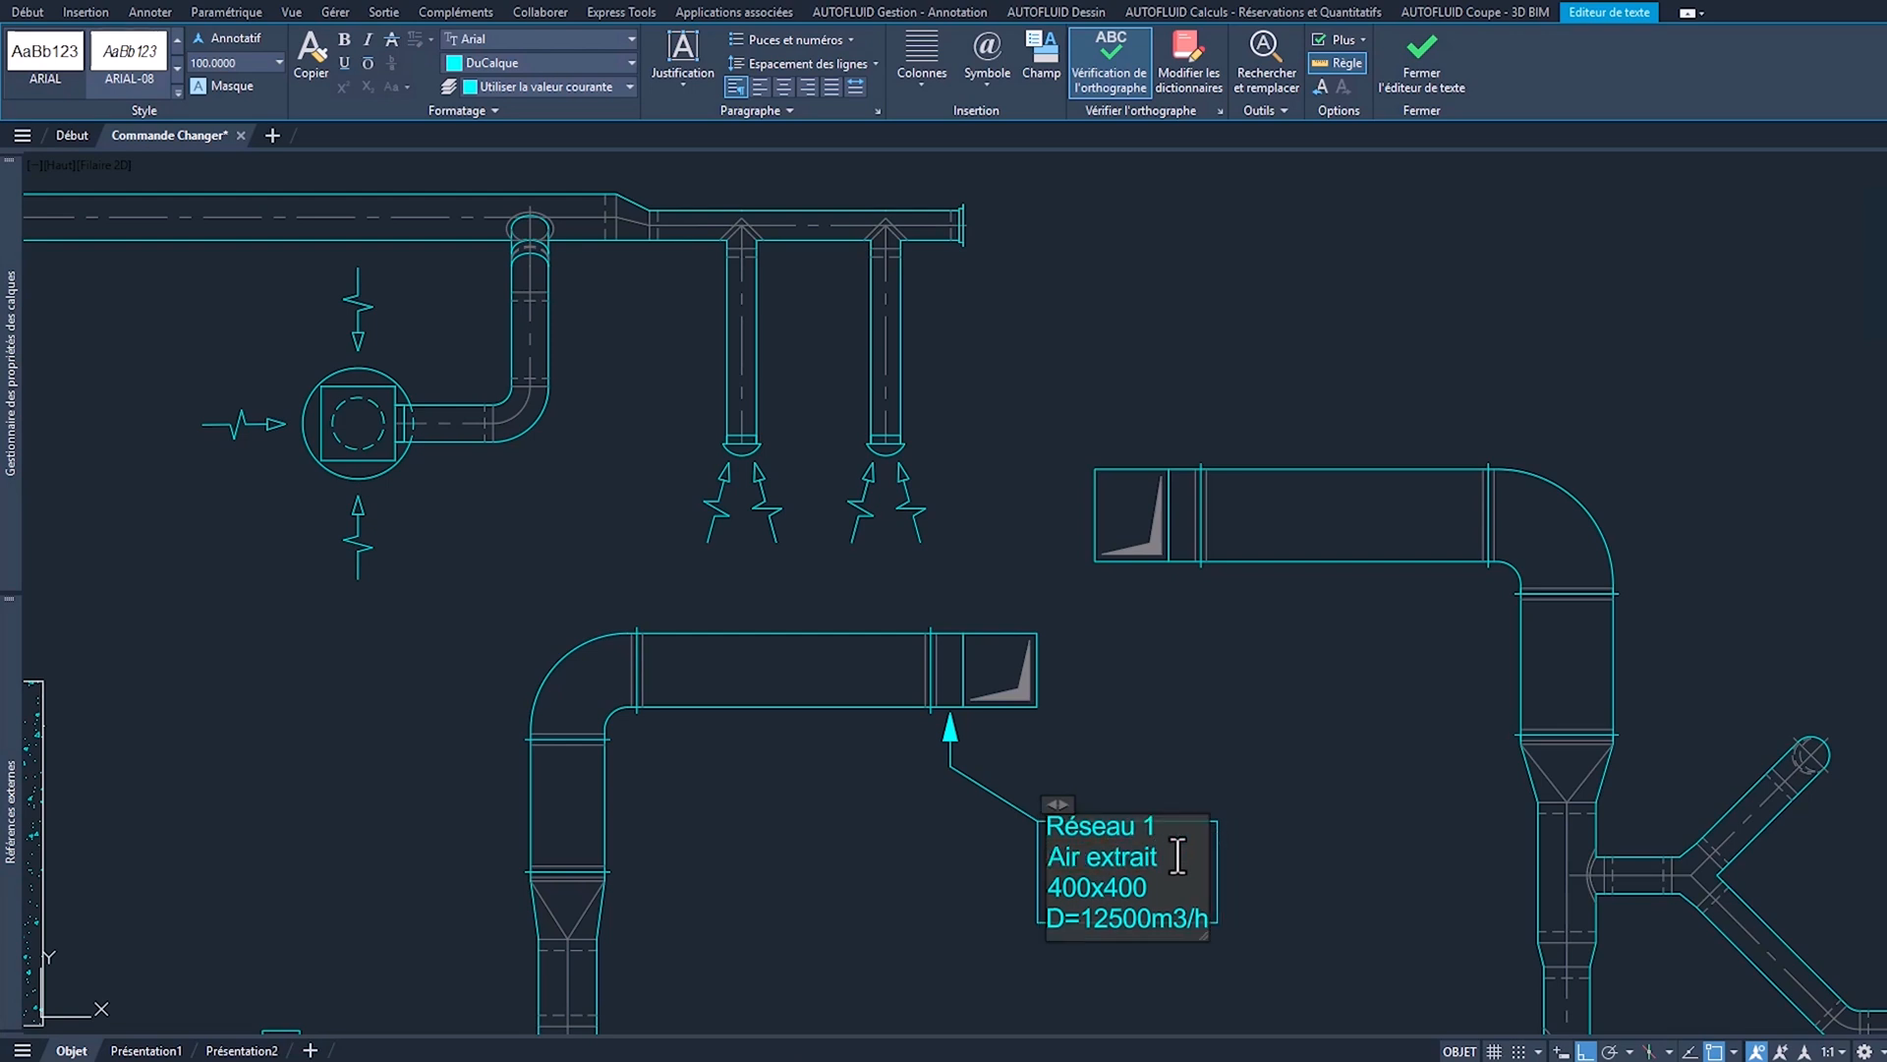
pyautogui.click(1325, 794)
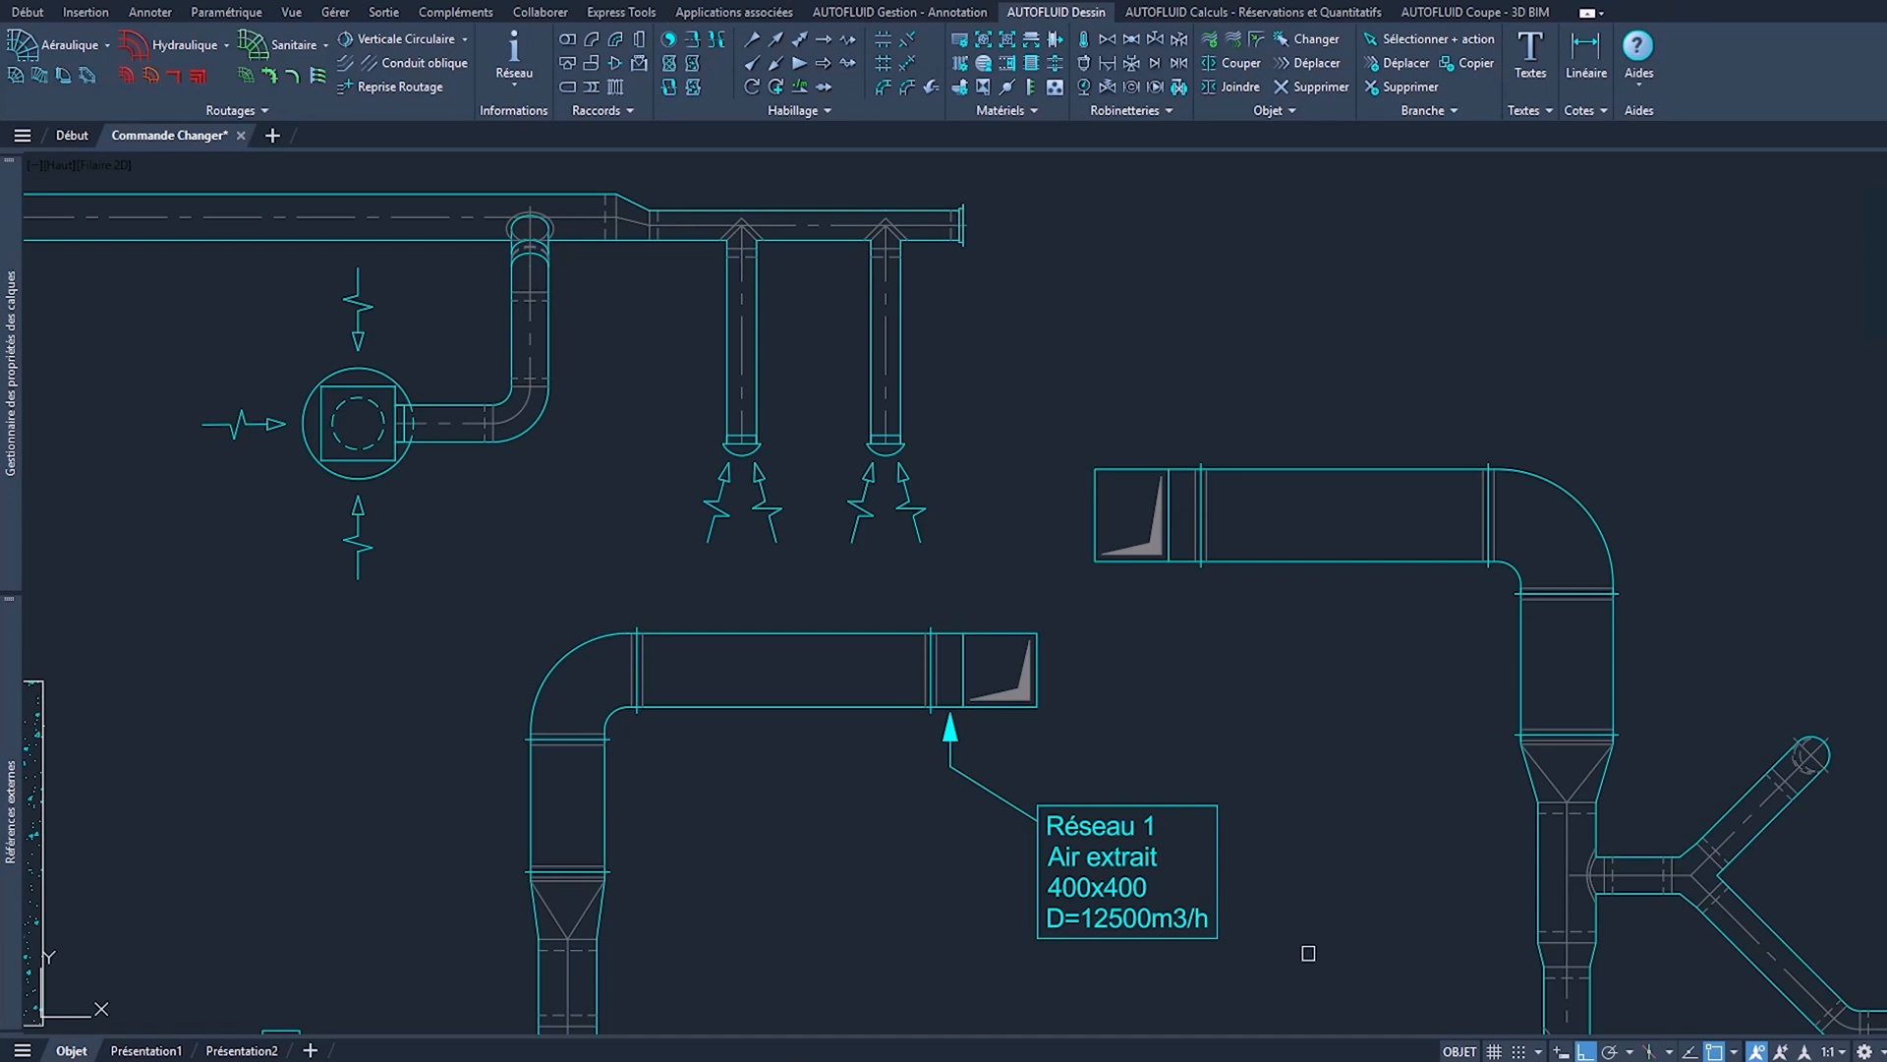
# Step: Move the Réseau 1 label with its leader to the empty area above the right-hand rectangular duct
pyautogui.click(1218, 890)
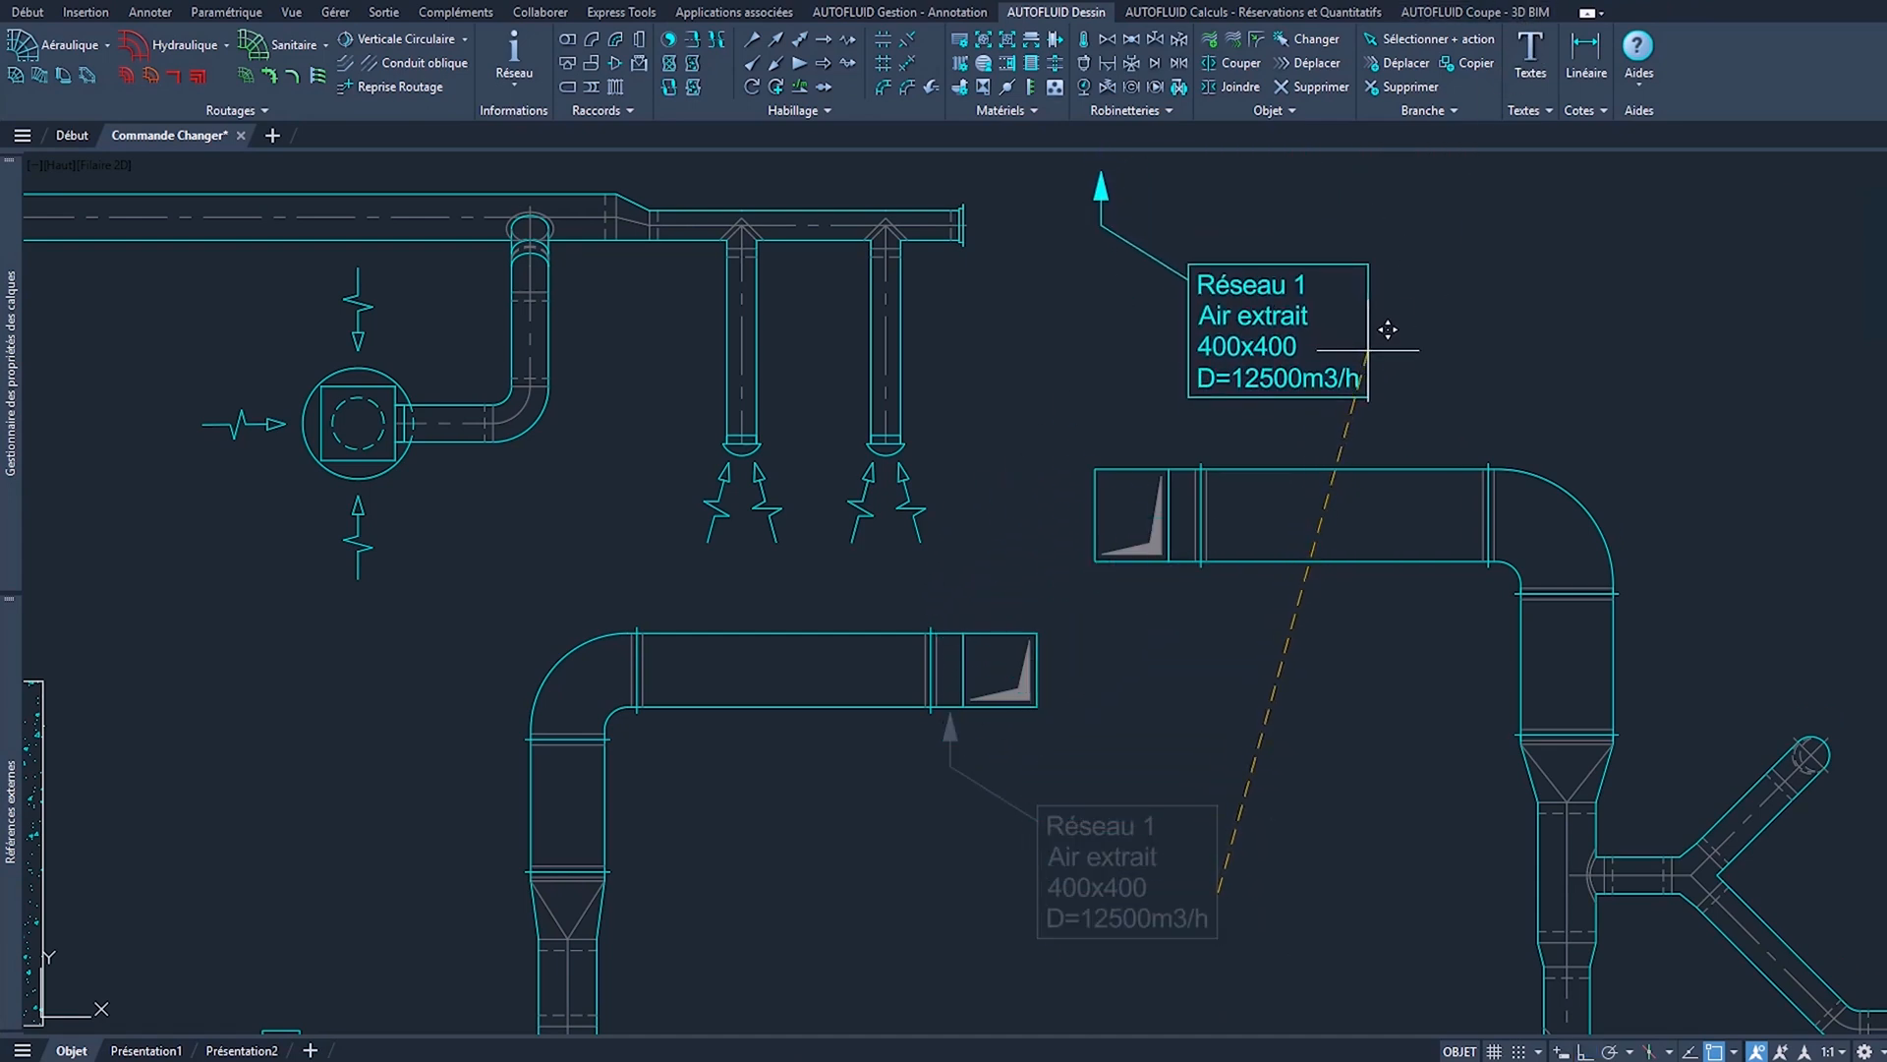
pyautogui.click(1387, 329)
pyautogui.press('F8')
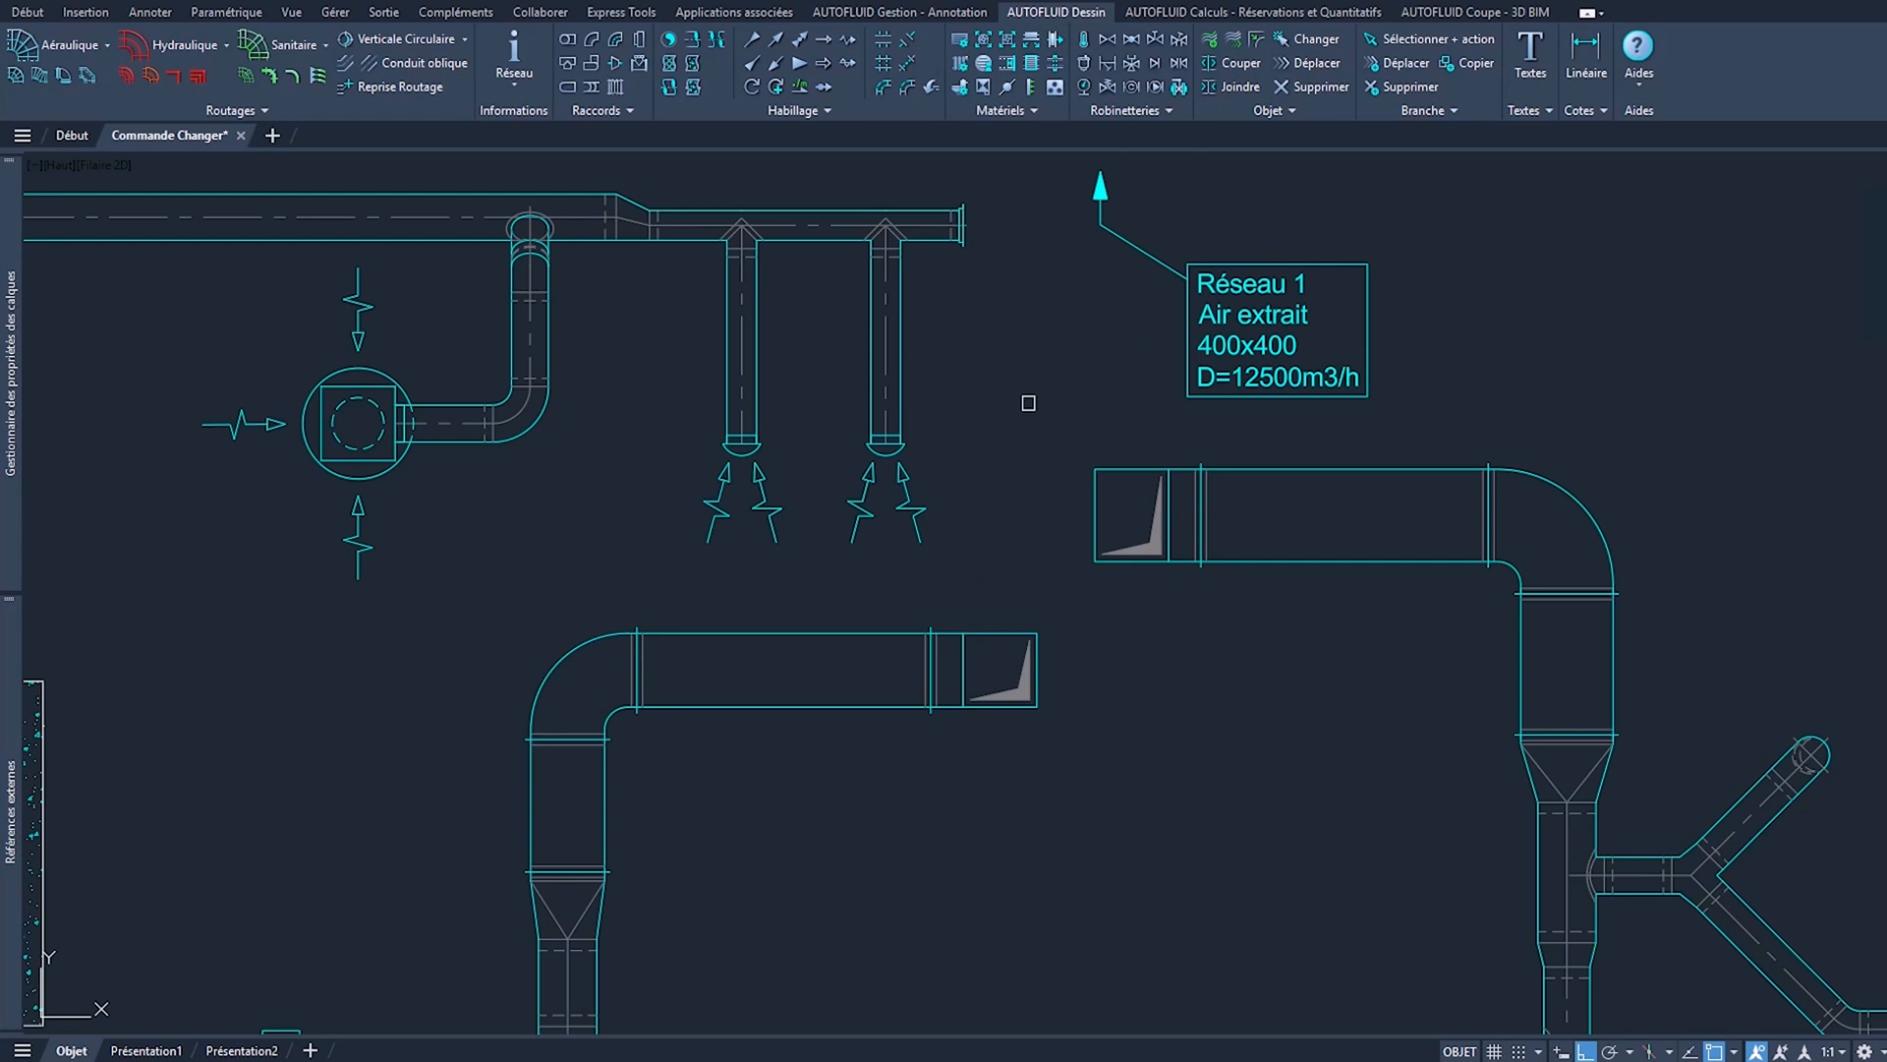
# Step: Reposition the label leader's arrow tip just above the left rectangular duct's end and place its bend vertically above the tip
pyautogui.click(1100, 183)
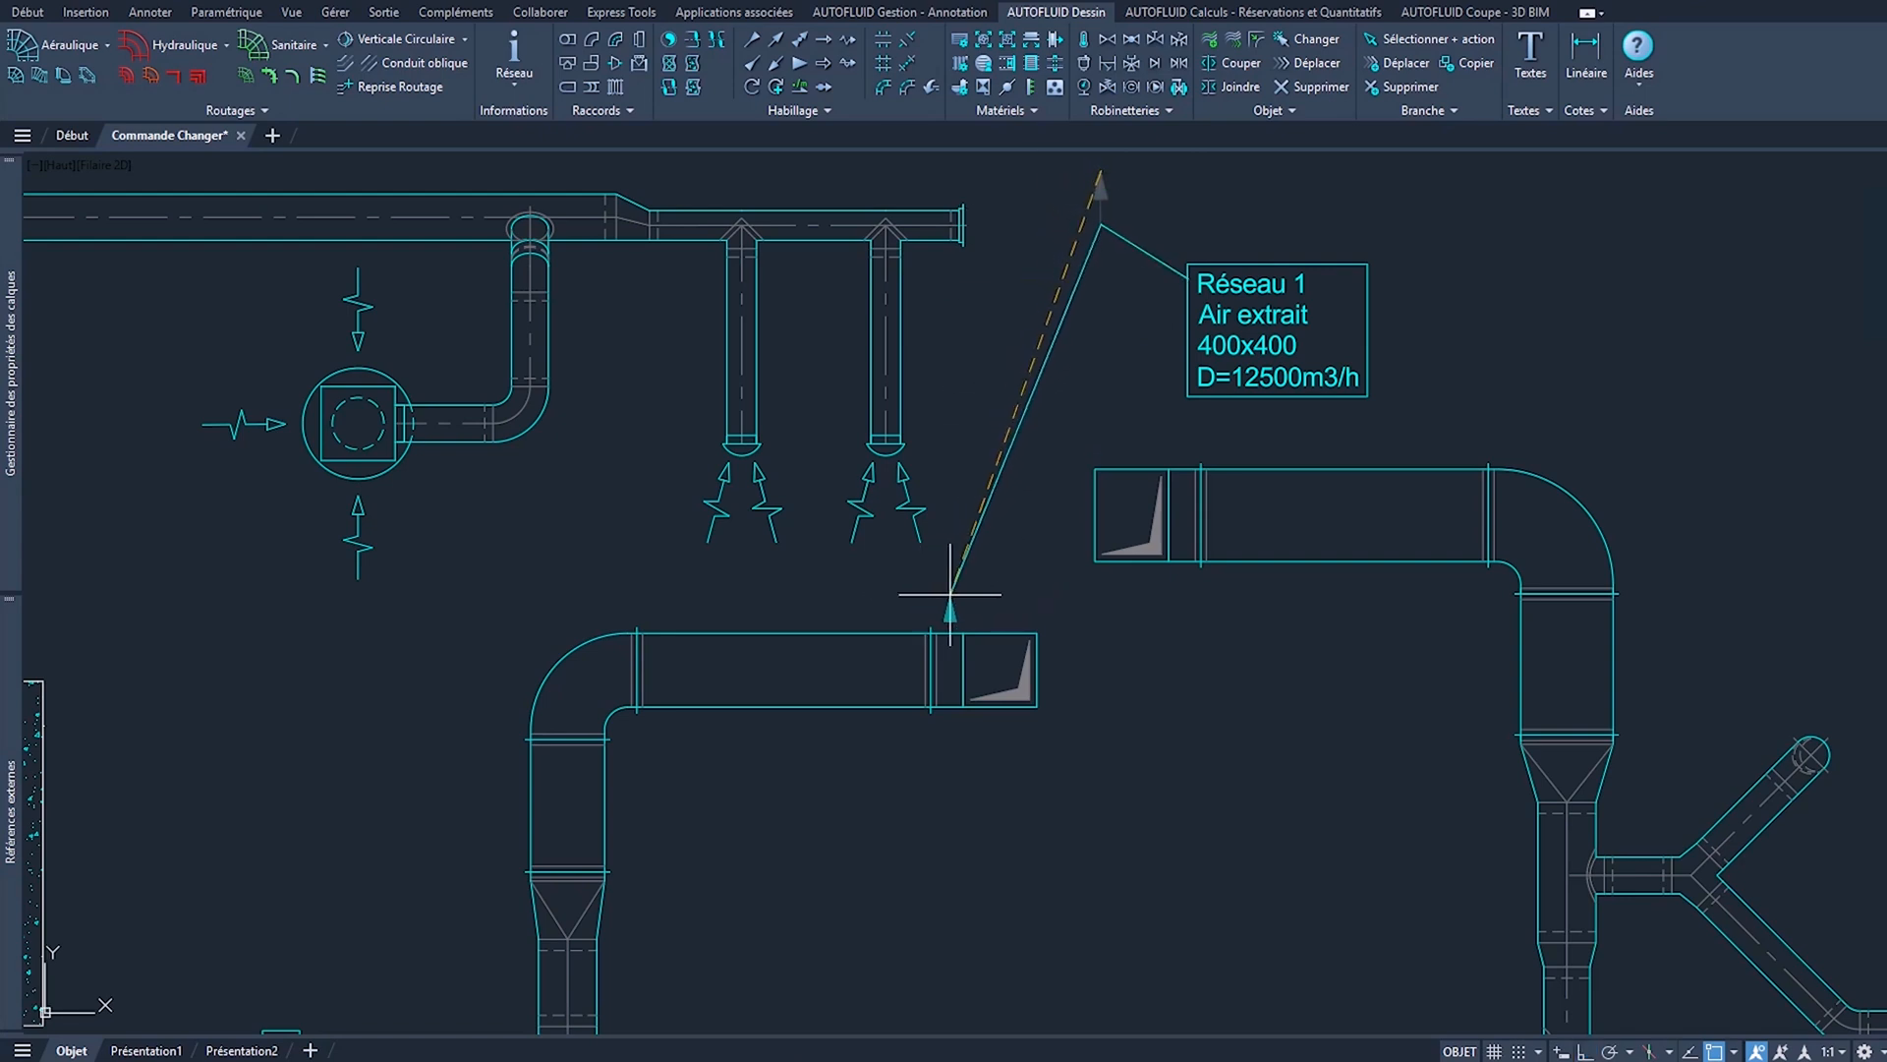
pyautogui.click(949, 594)
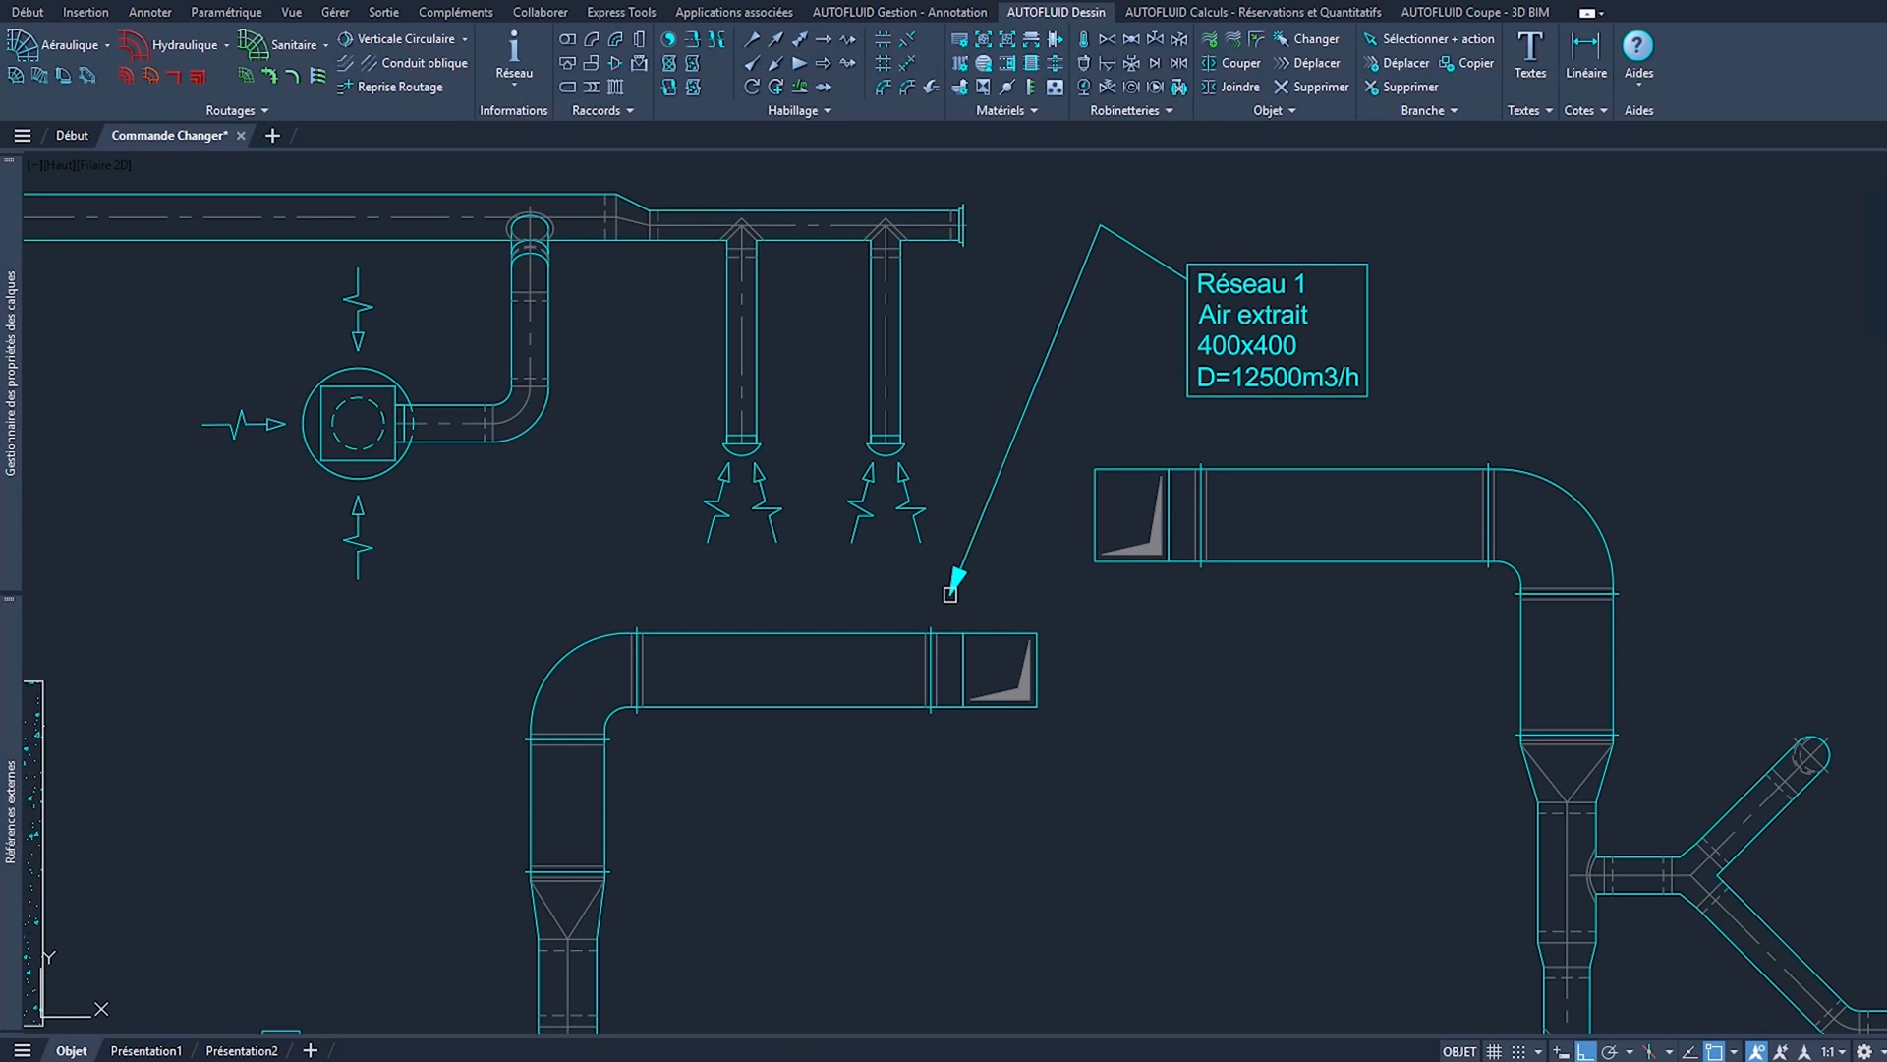
pyautogui.click(1101, 224)
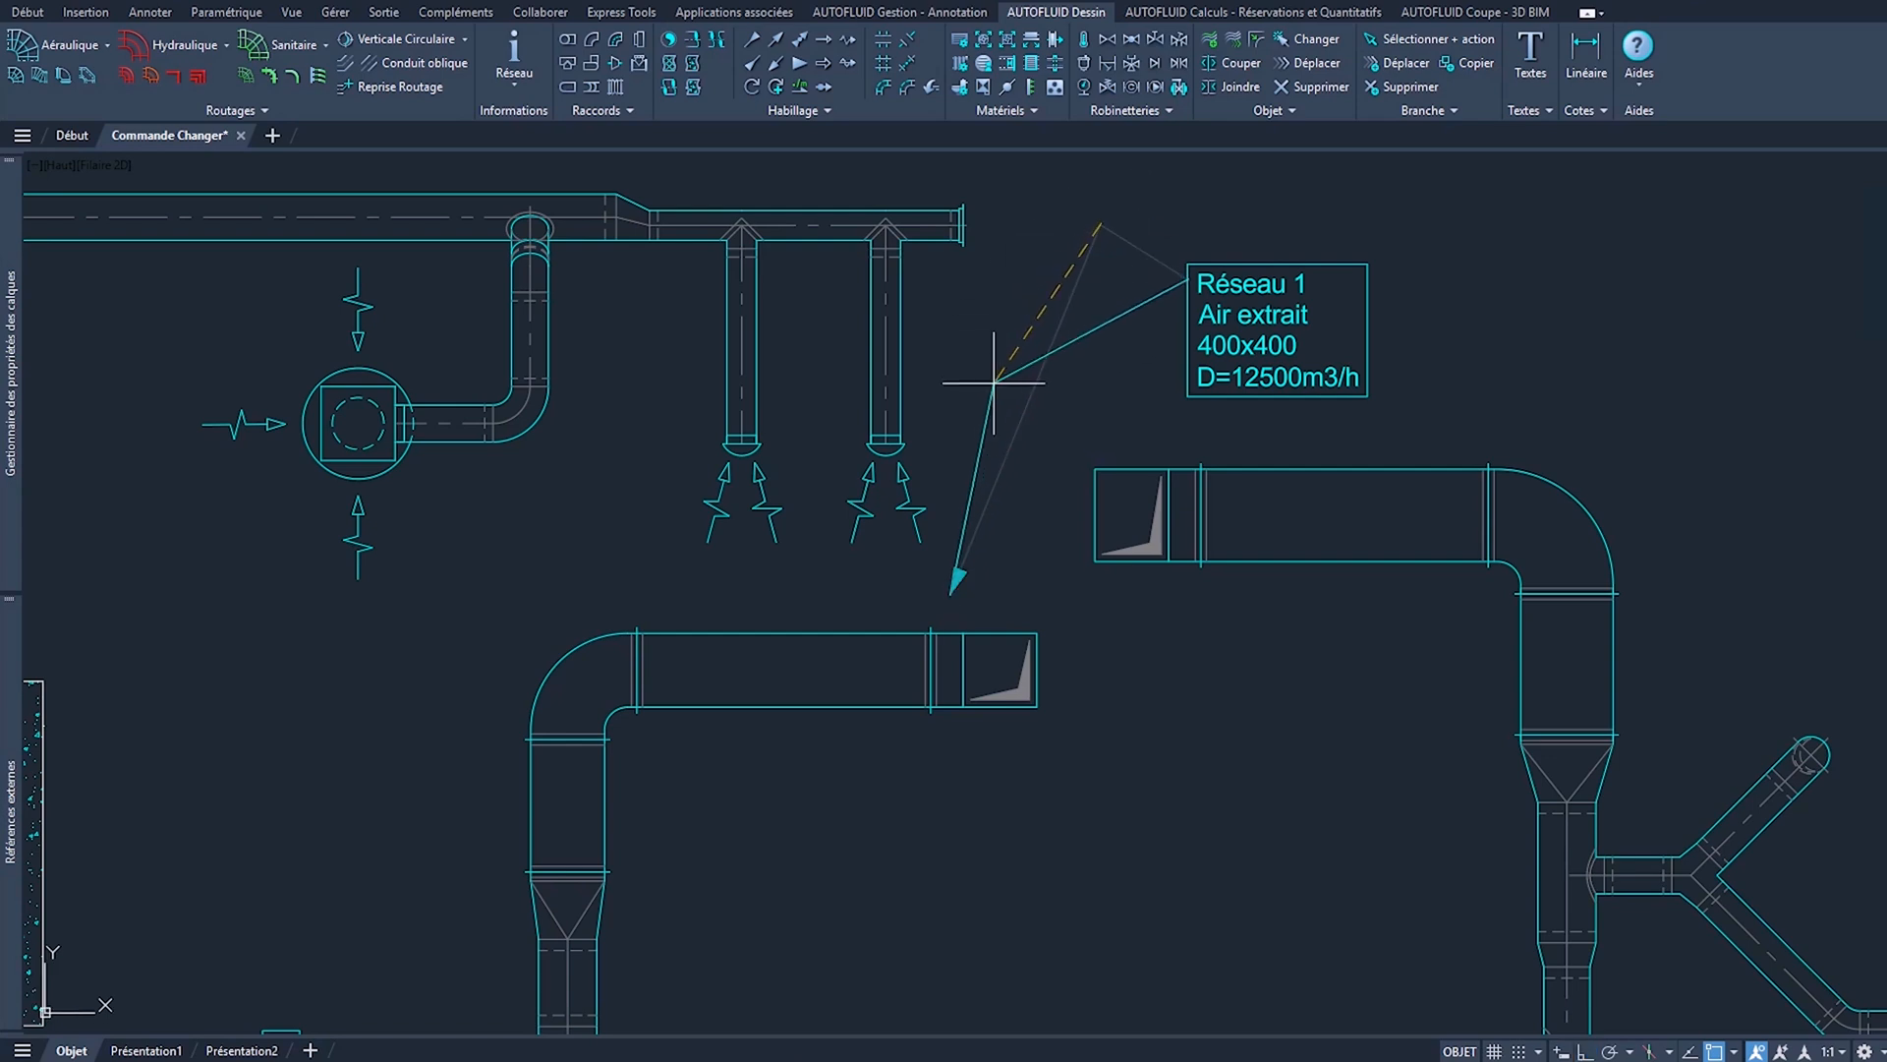
pyautogui.click(952, 445)
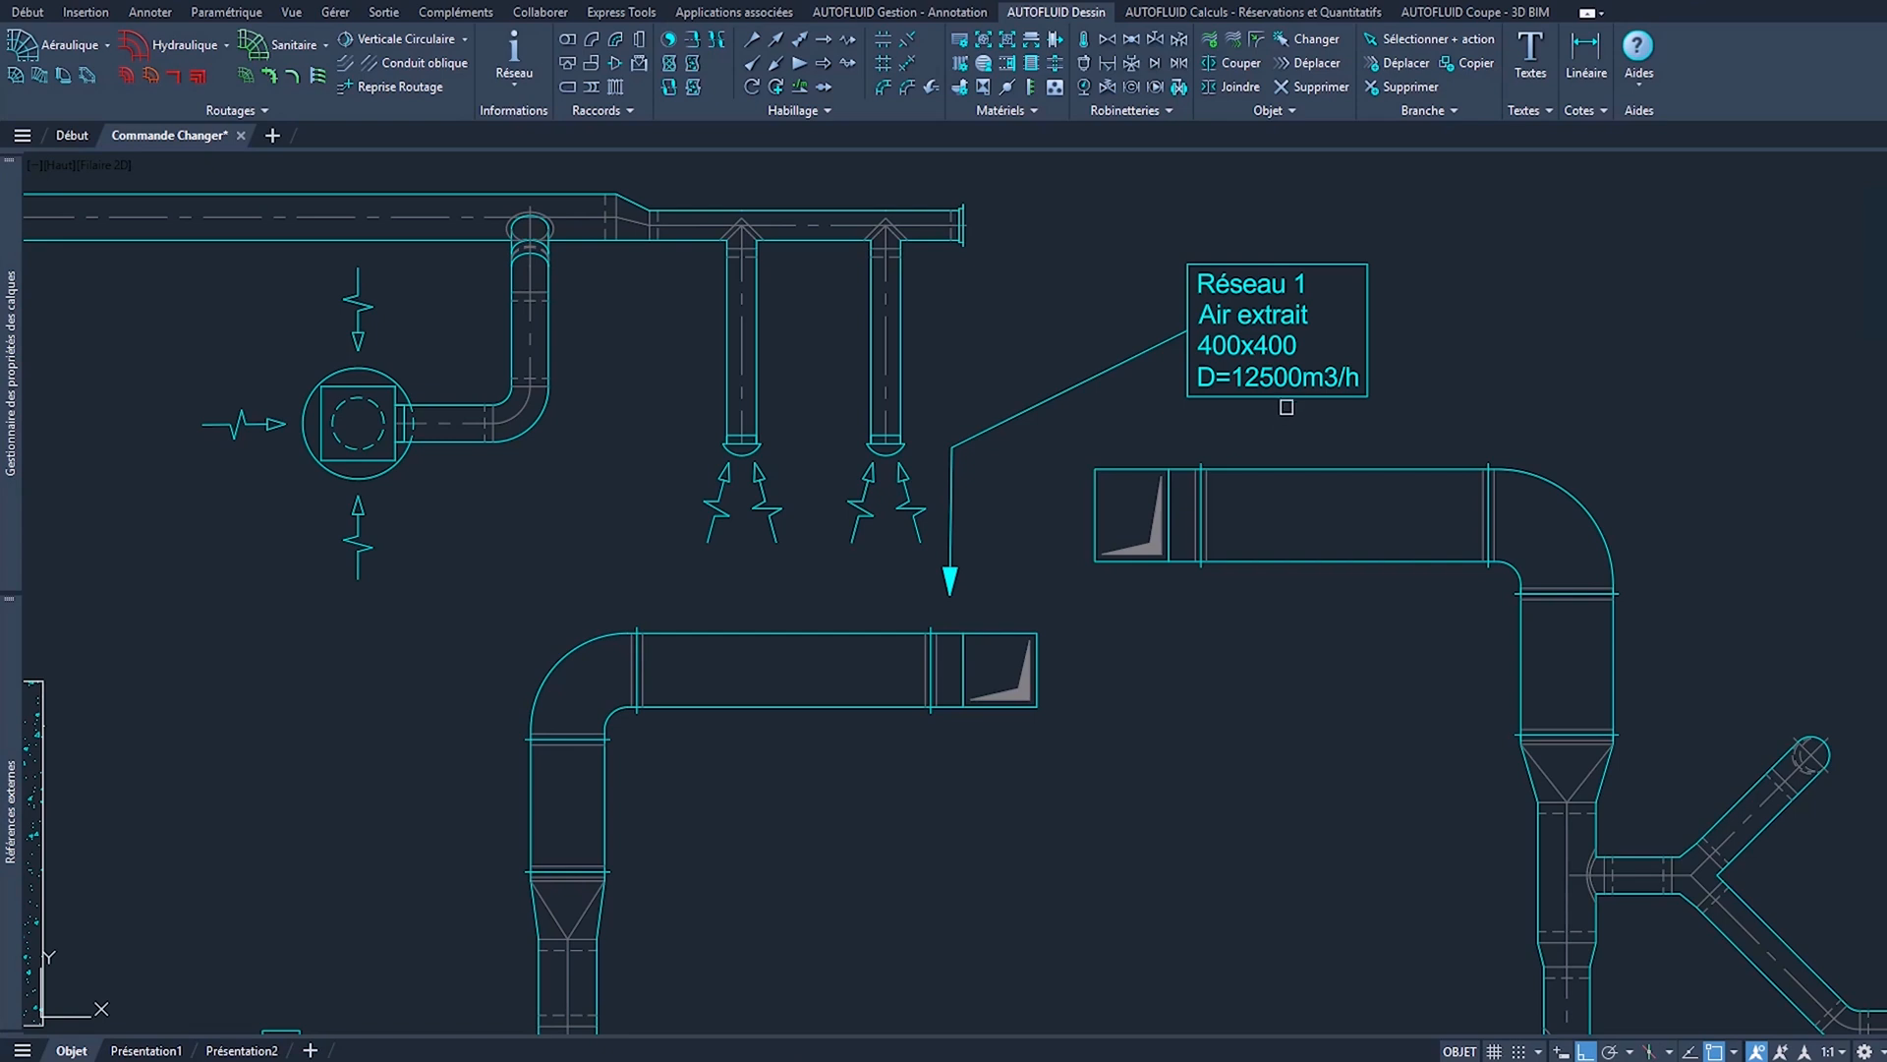
# Step: Move the Réseau 1 label horizontally closer to its leader's bend
pyautogui.moveTo(1290, 396); pyautogui.dragTo(1150, 402)
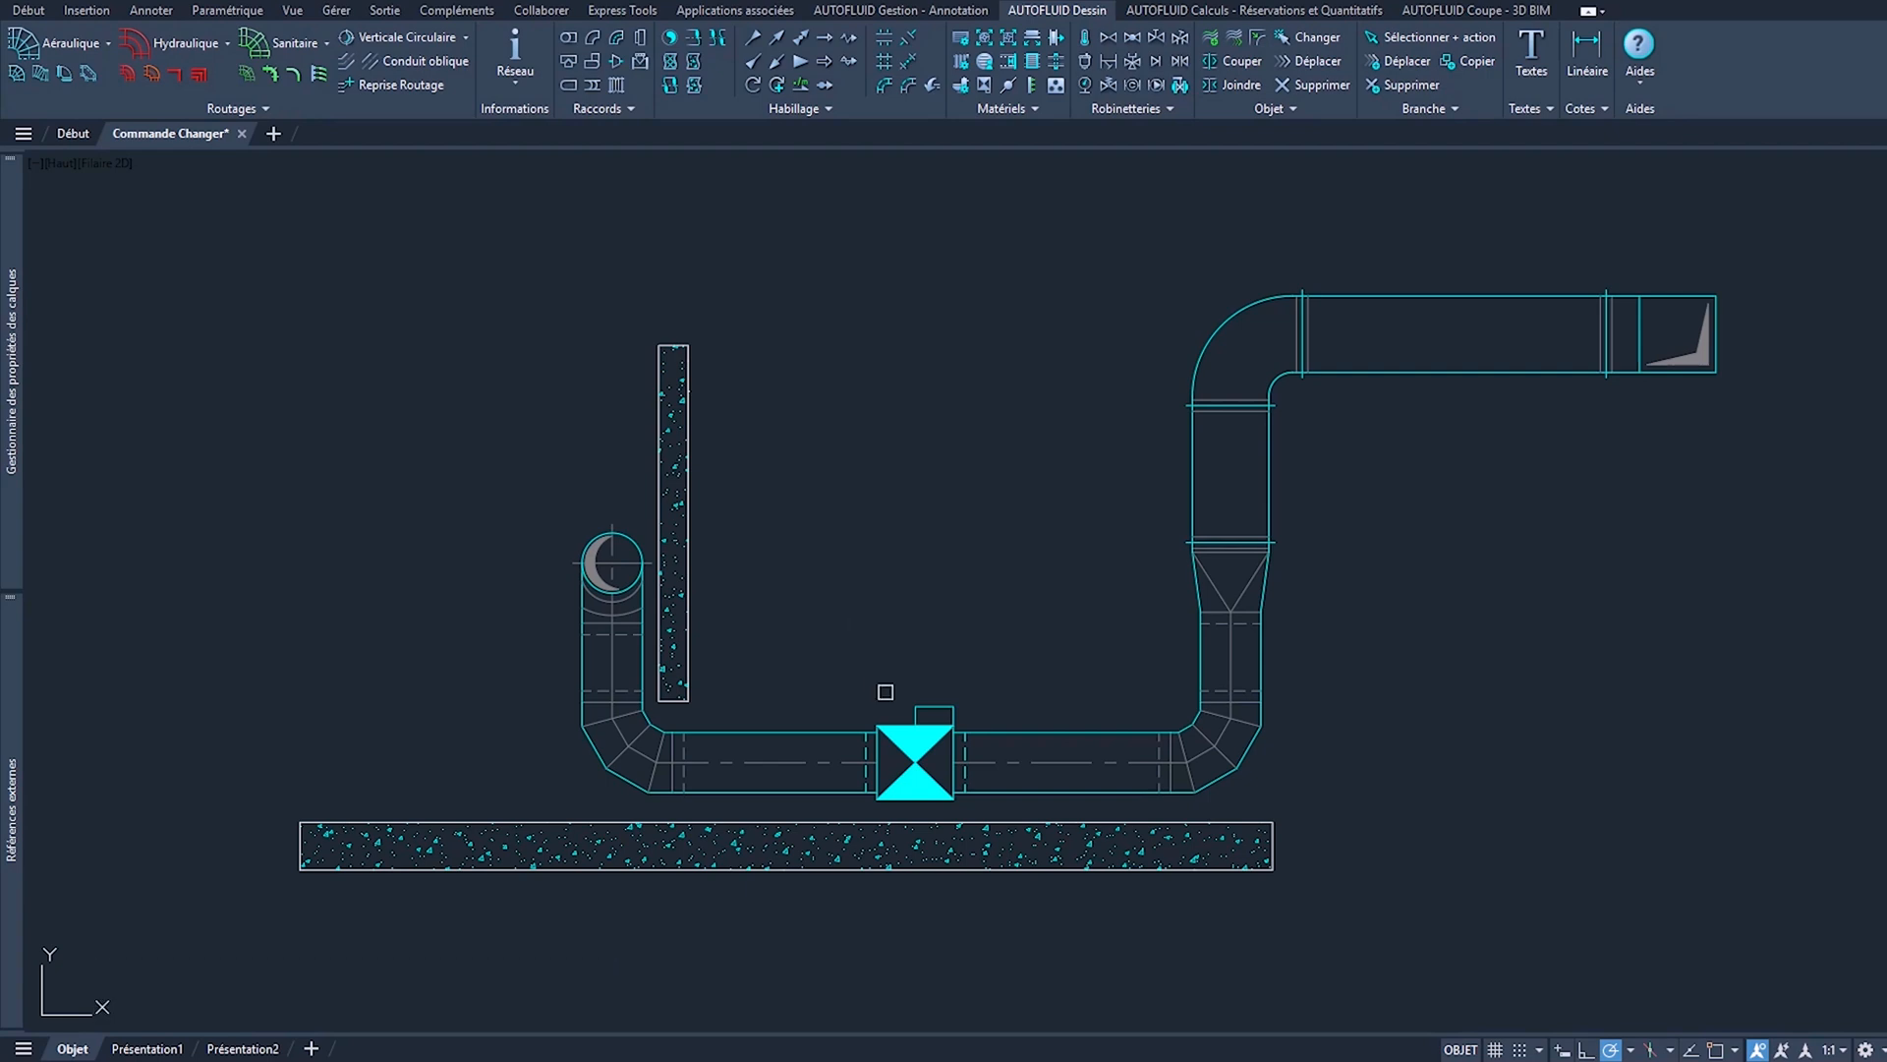
# Step: Move the damper from the horizontal round duct to the vertical rectangular duct between the transition and the upper elbow
pyautogui.click(900, 736)
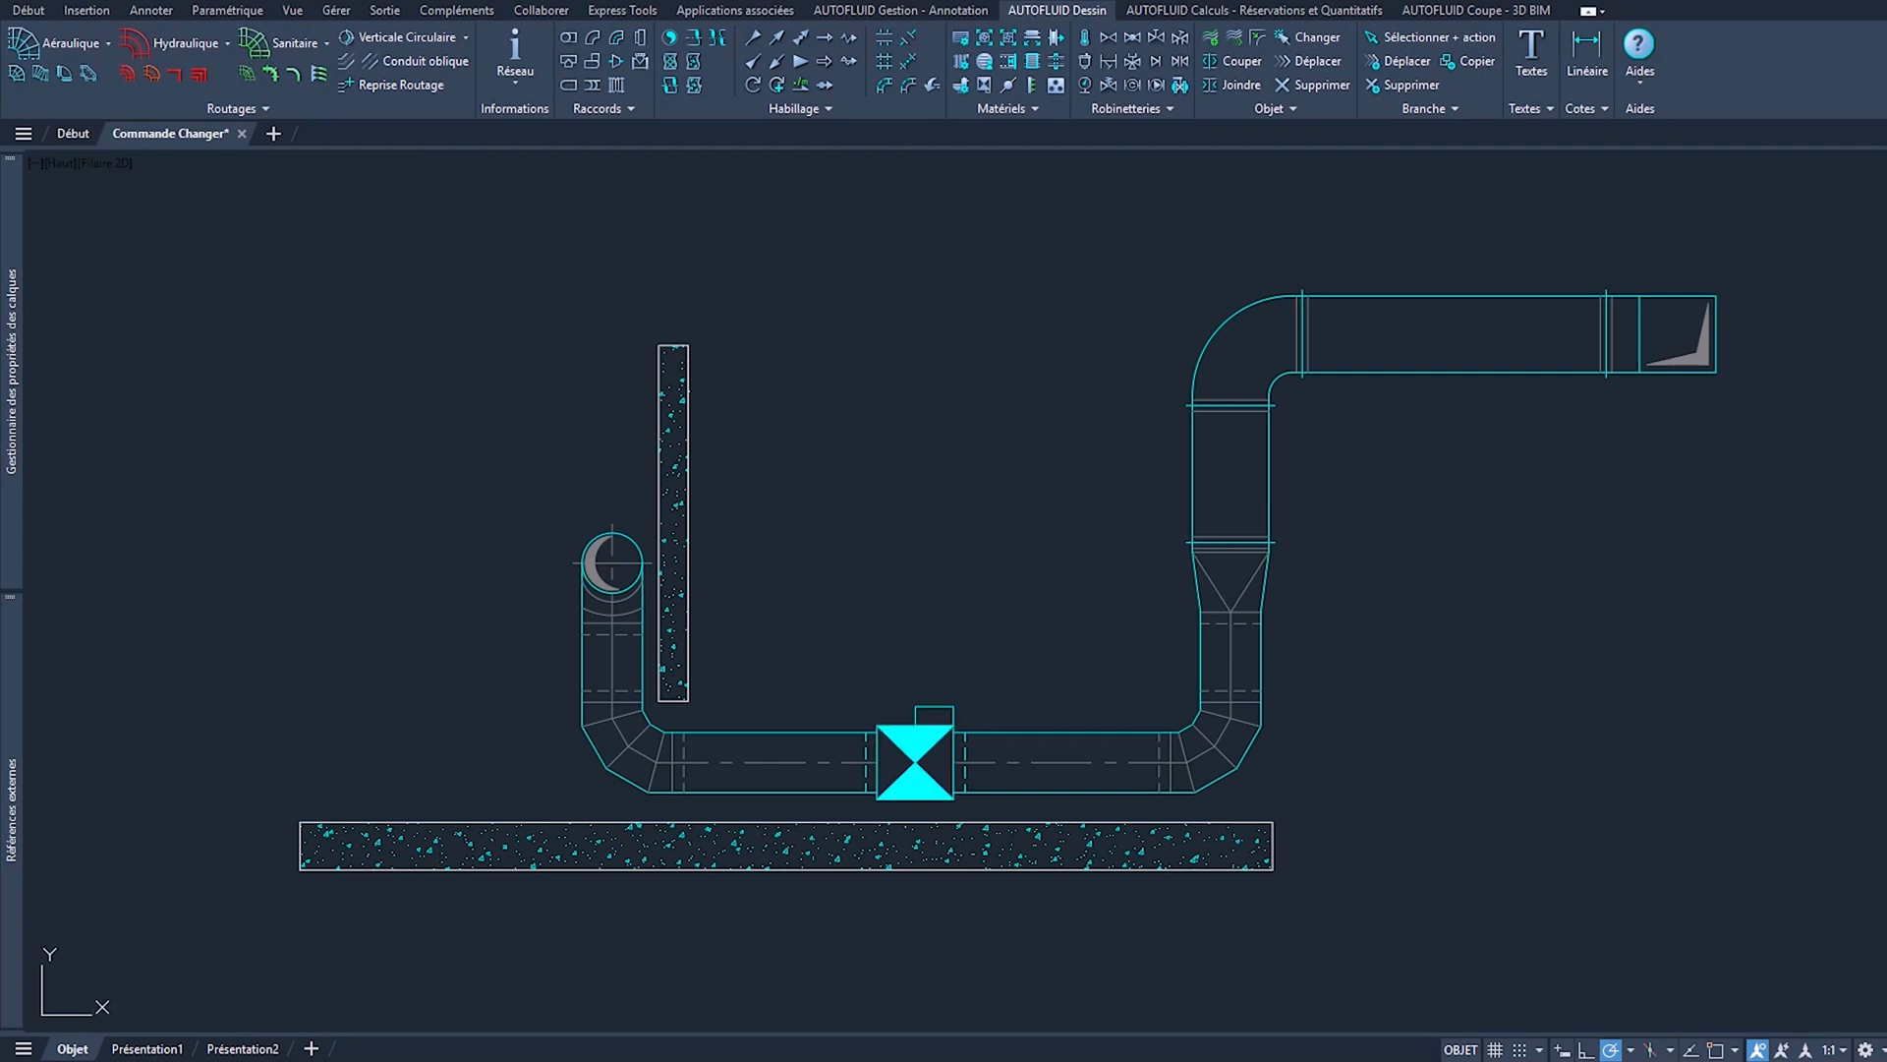
pyautogui.click(1190, 469)
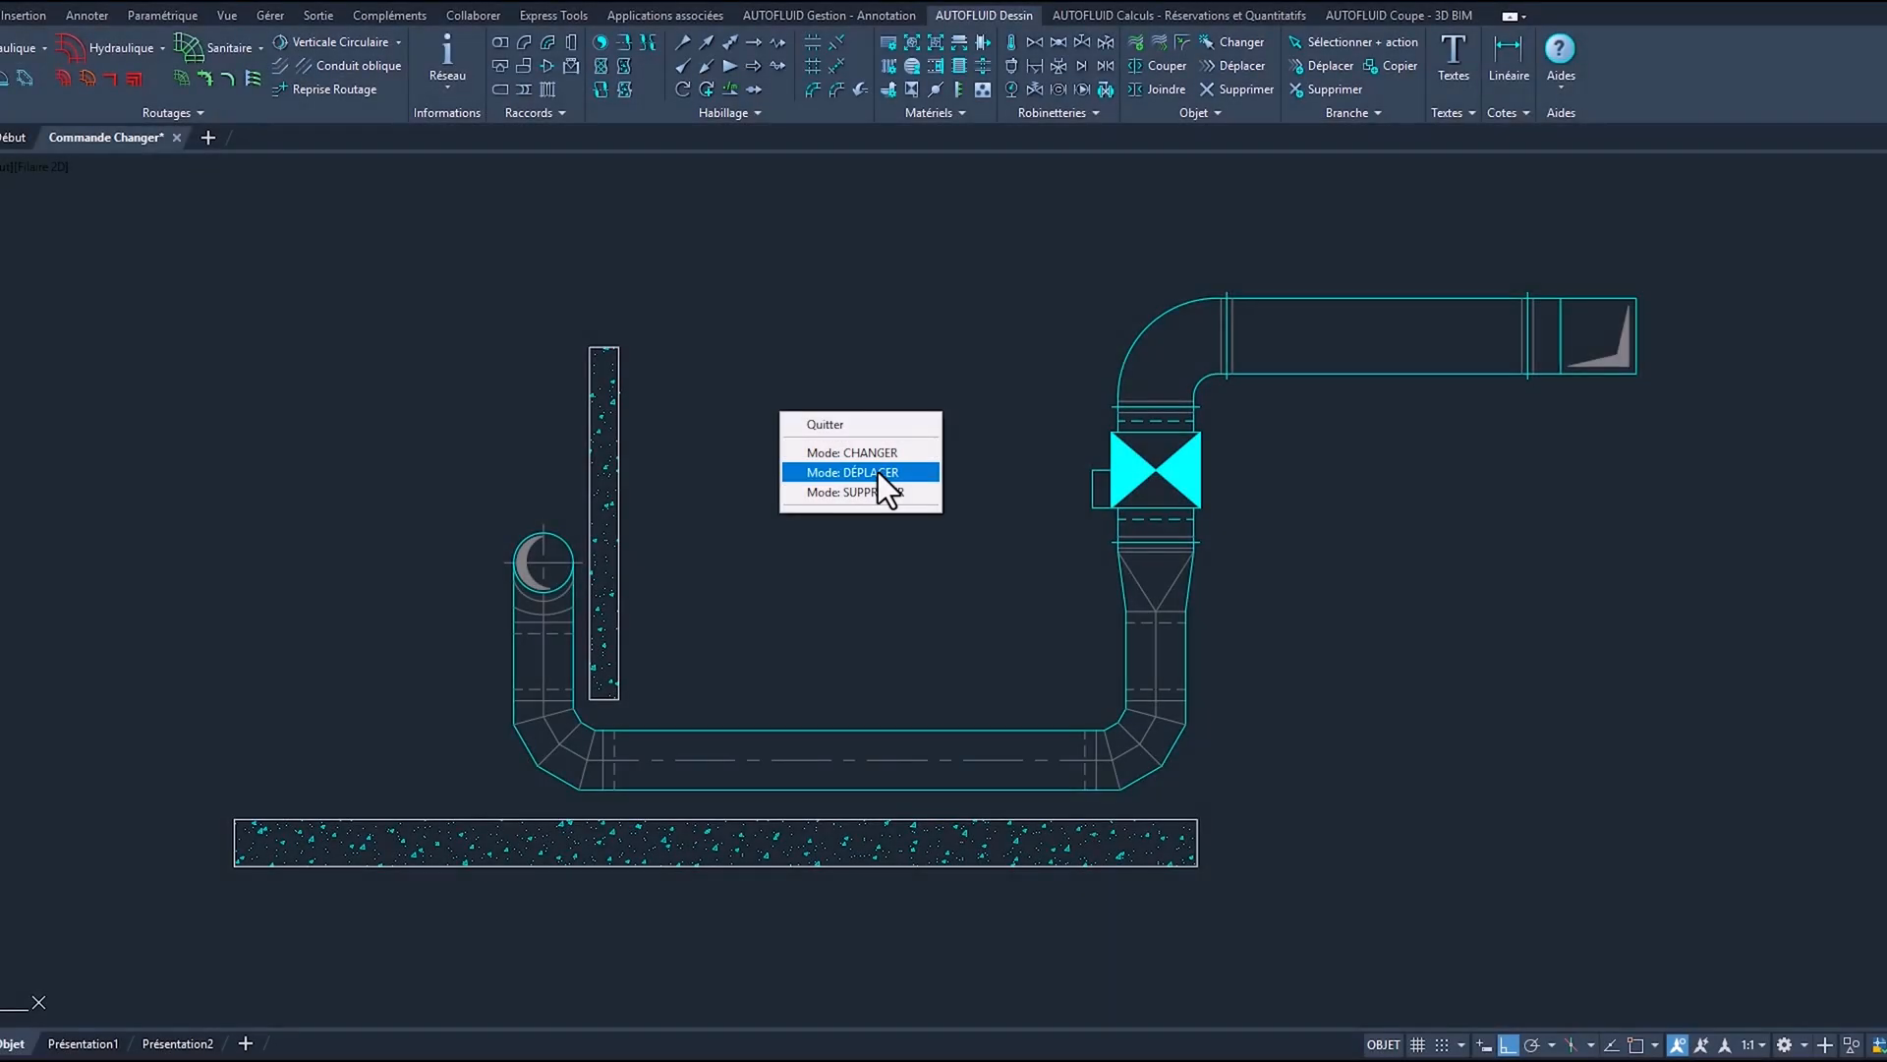
# Step: In DÉPLACER mode, move the round duct's end elbow straight up to the top end of the vertical wall
pyautogui.click(949, 472)
pyautogui.click(538, 534)
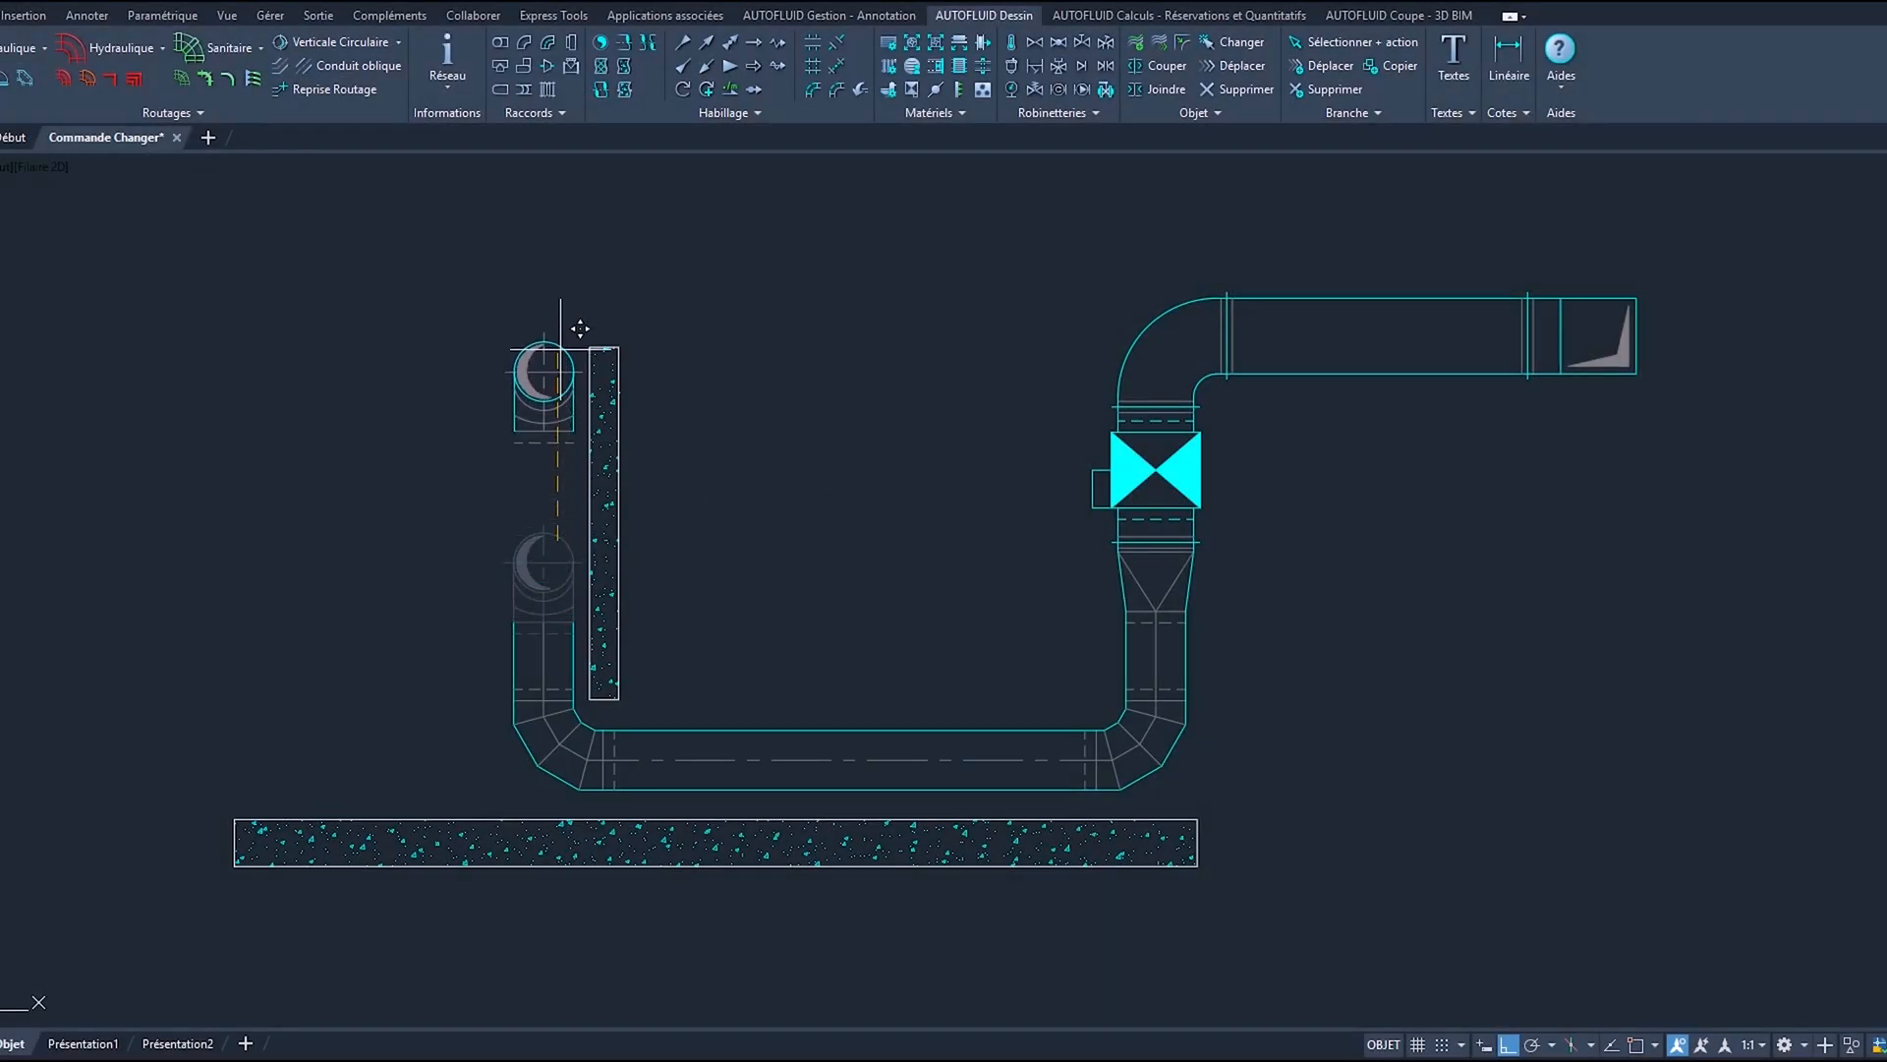
pyautogui.click(569, 344)
# Step: In CHANGER mode, change the round duct's end elbow beside the vertical wall to Vers le bas
pyautogui.rightClick(719, 326)
pyautogui.click(773, 368)
pyautogui.click(556, 346)
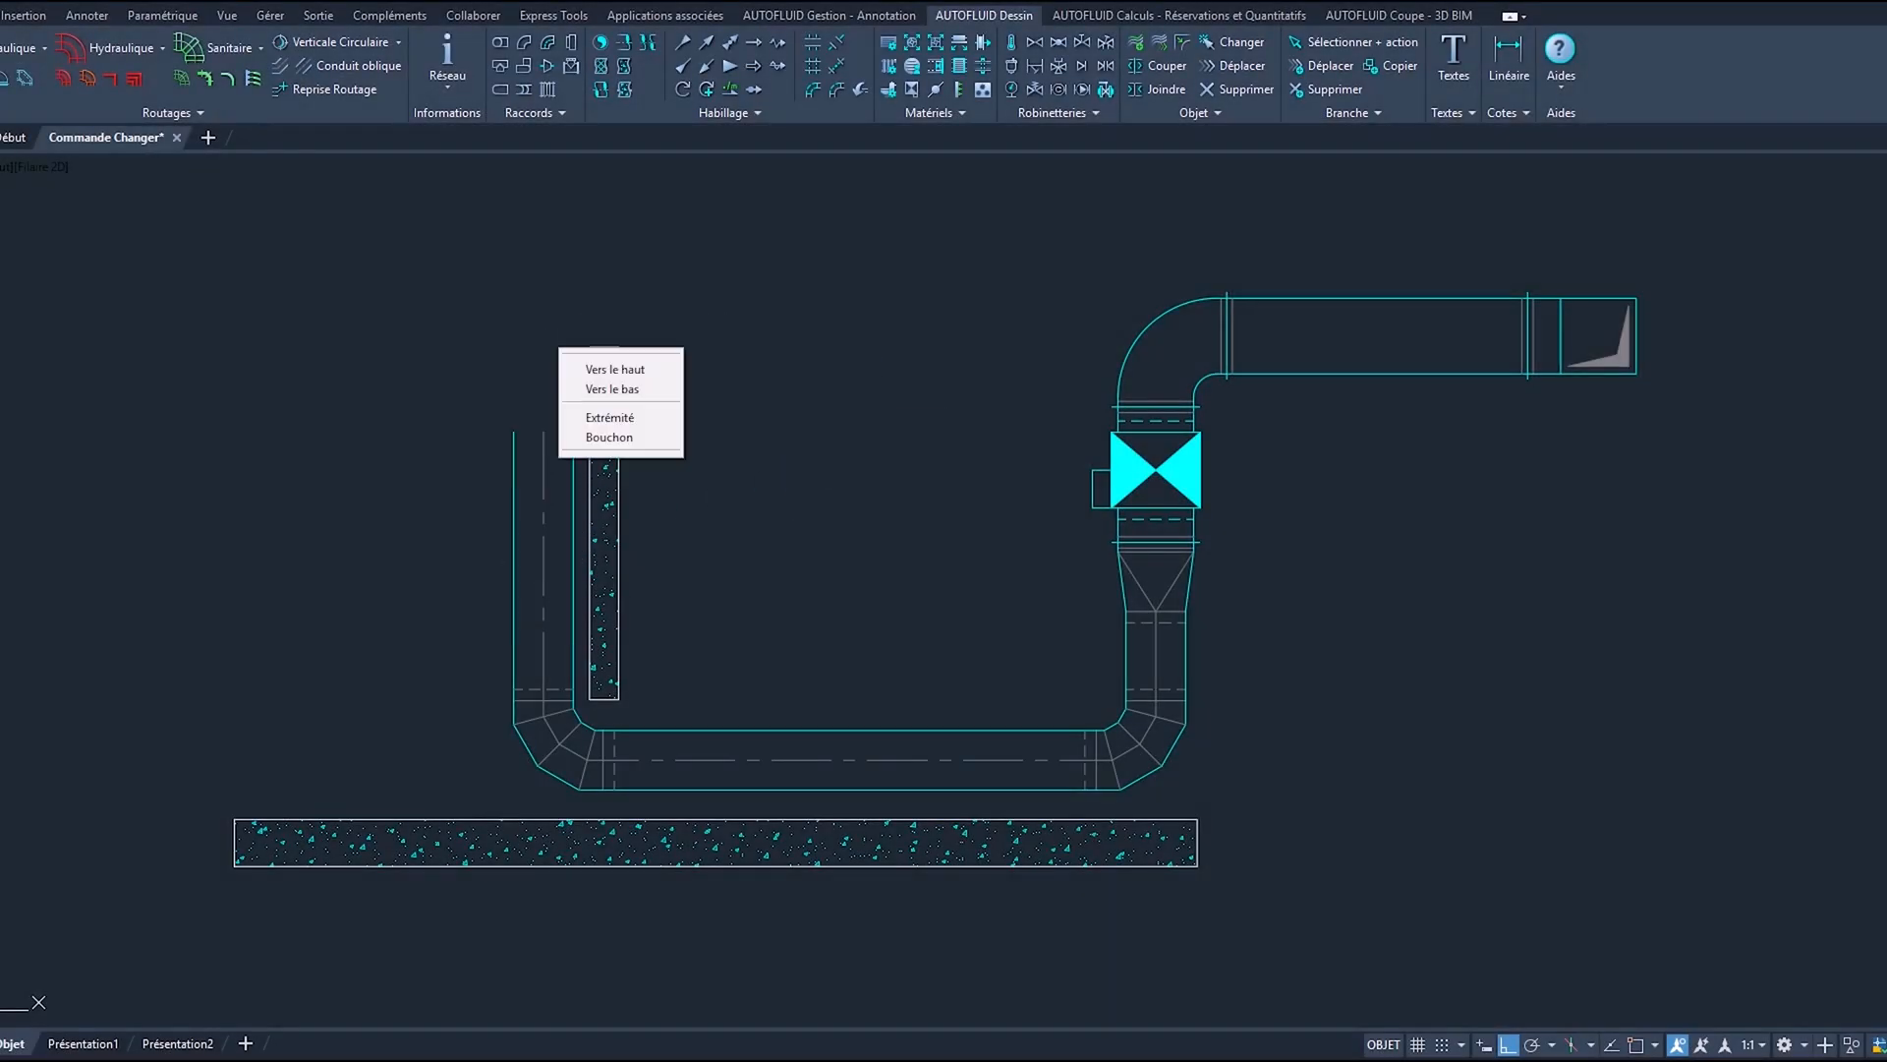
pyautogui.click(606, 383)
# Step: In SUPPRIMER mode, delete the rectangular fitting at the free end of the upper horizontal duct
pyautogui.rightClick(788, 367)
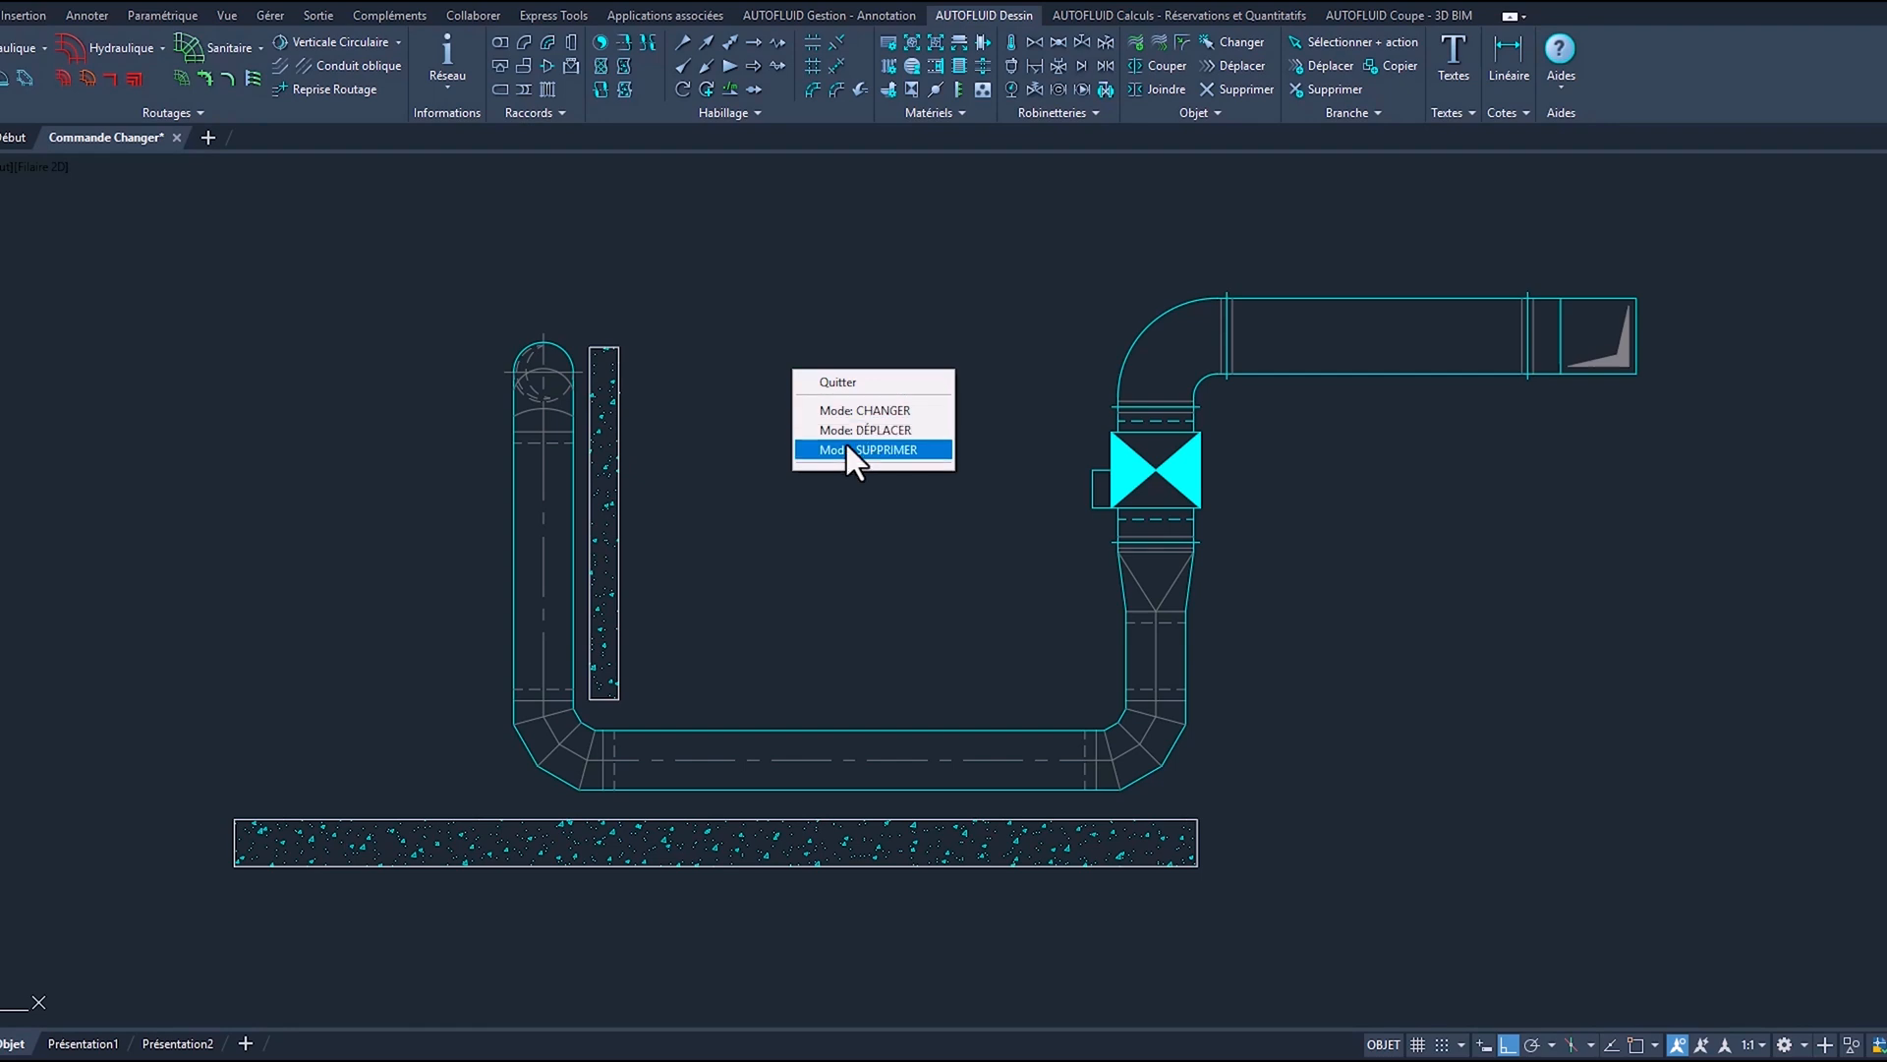
pyautogui.click(846, 447)
pyautogui.click(1612, 300)
# Step: In DÉPLACER mode, move the vertical duct run carrying the damper horizontally toward the vertical wall, shortening the lower duct
pyautogui.rightClick(1189, 257)
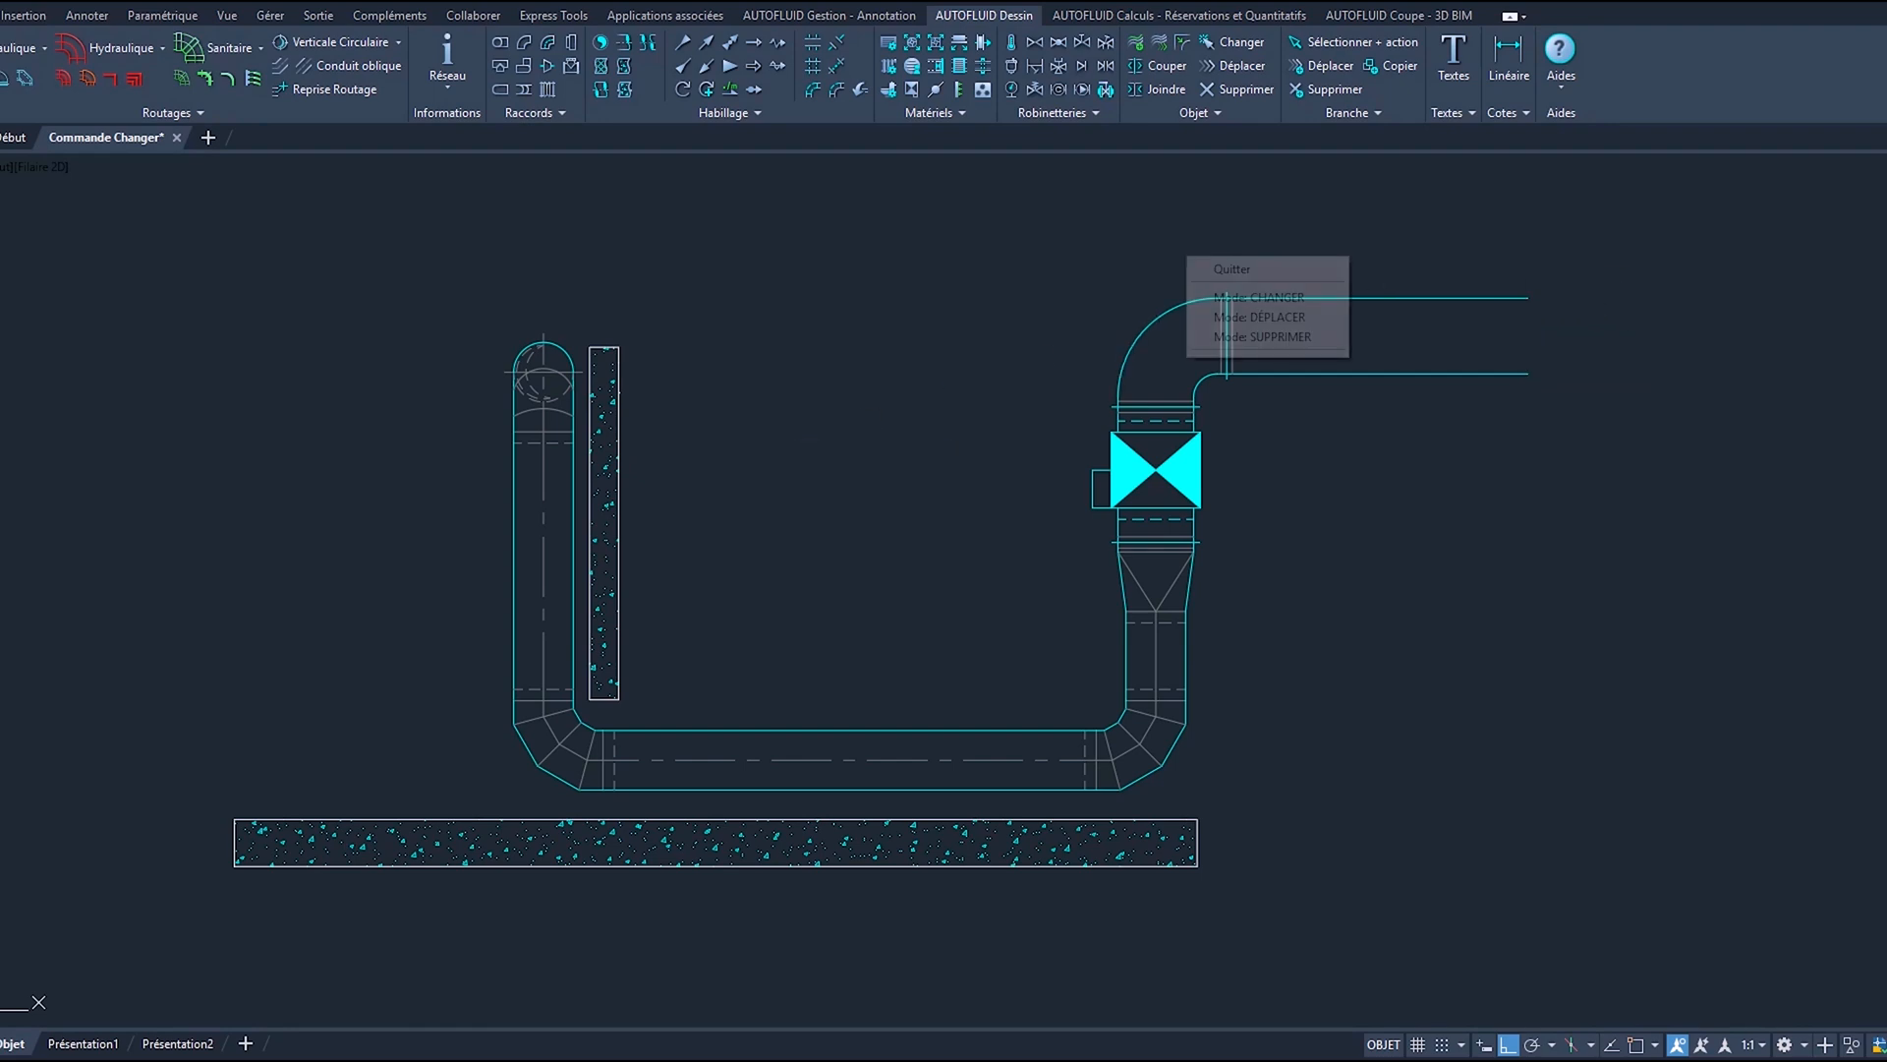
pyautogui.click(1278, 319)
pyautogui.click(1201, 637)
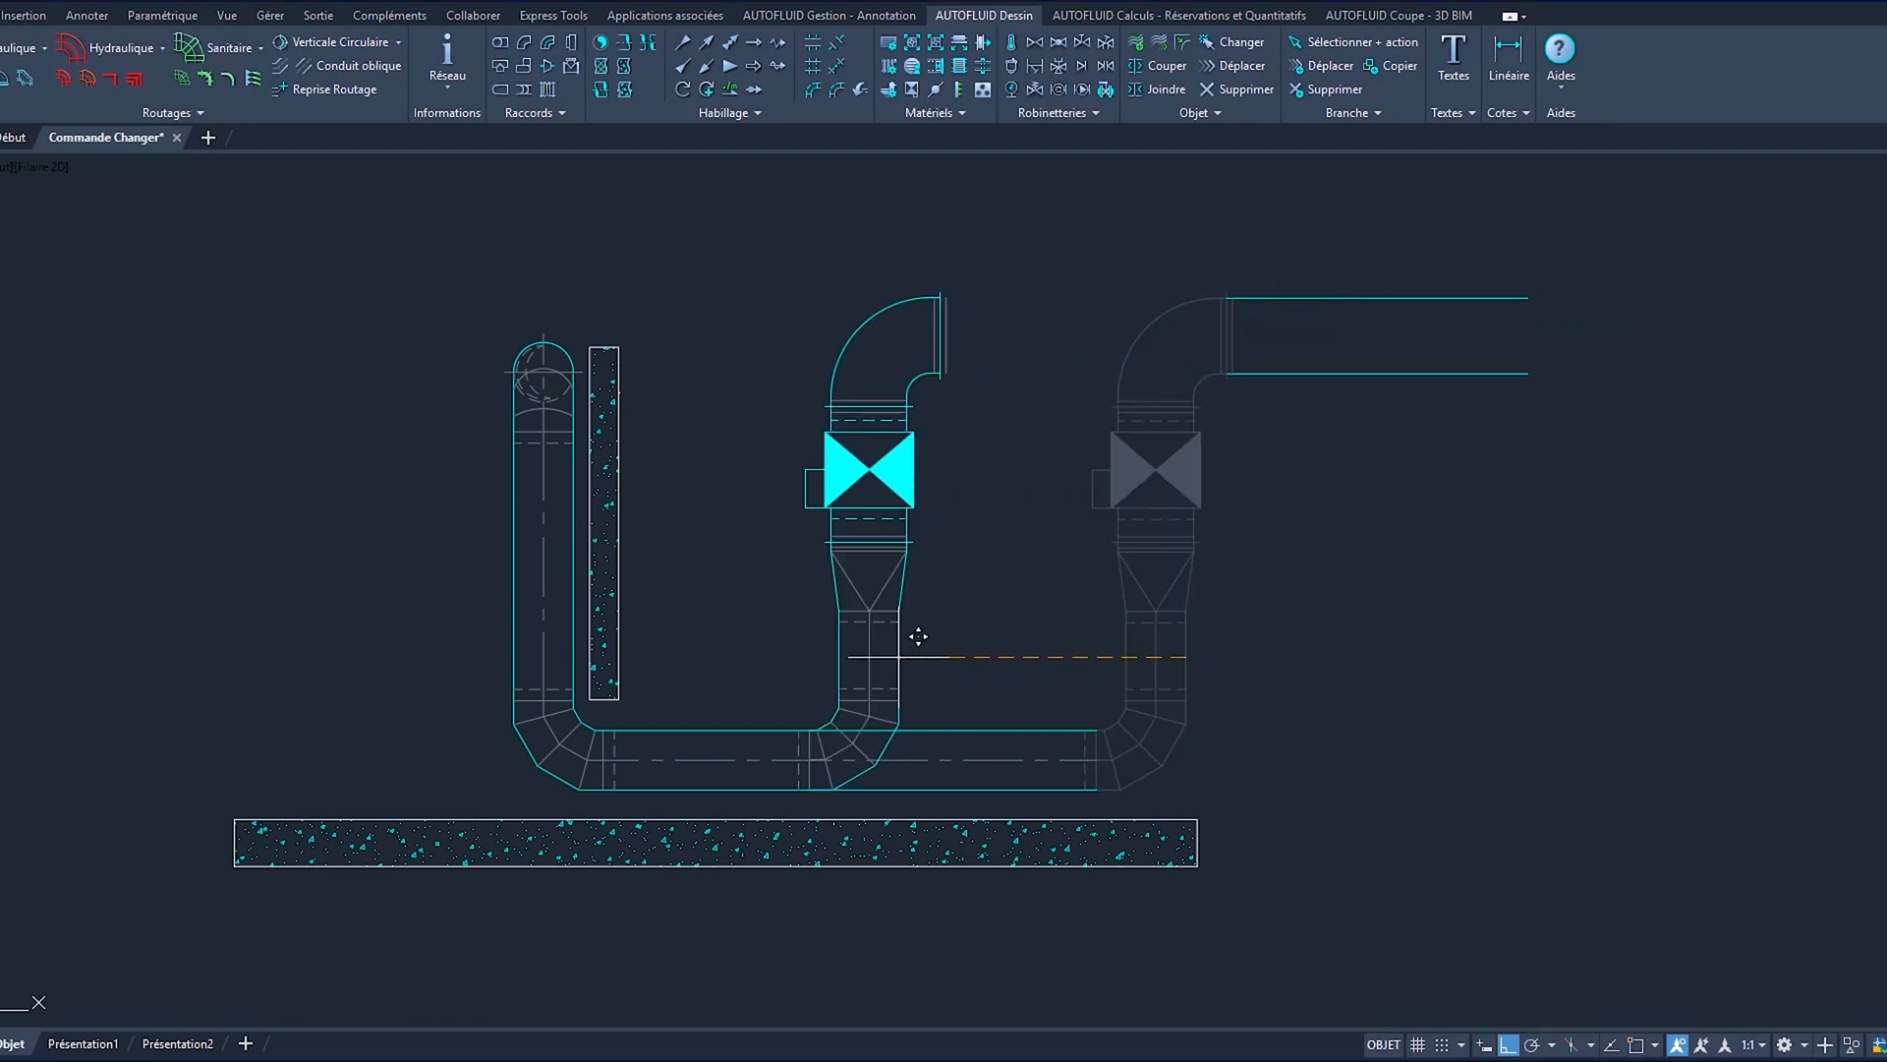
pyautogui.click(805, 653)
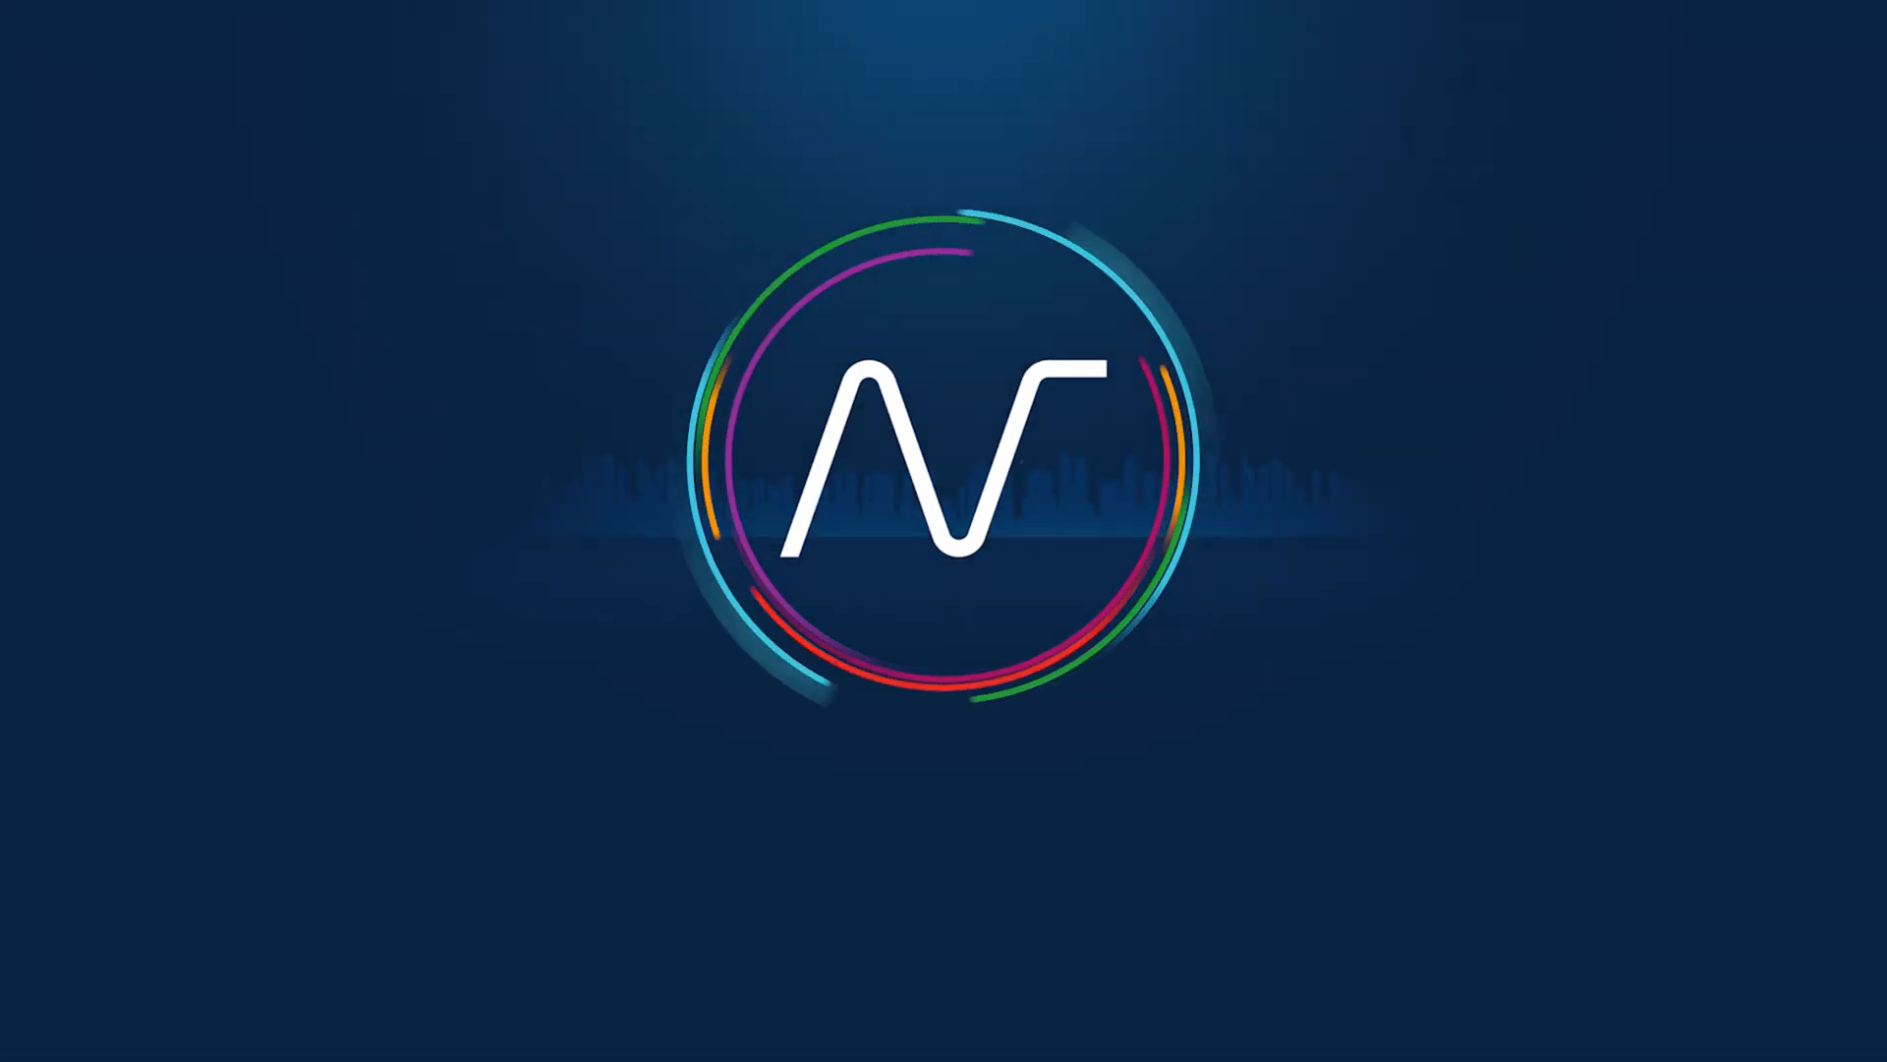